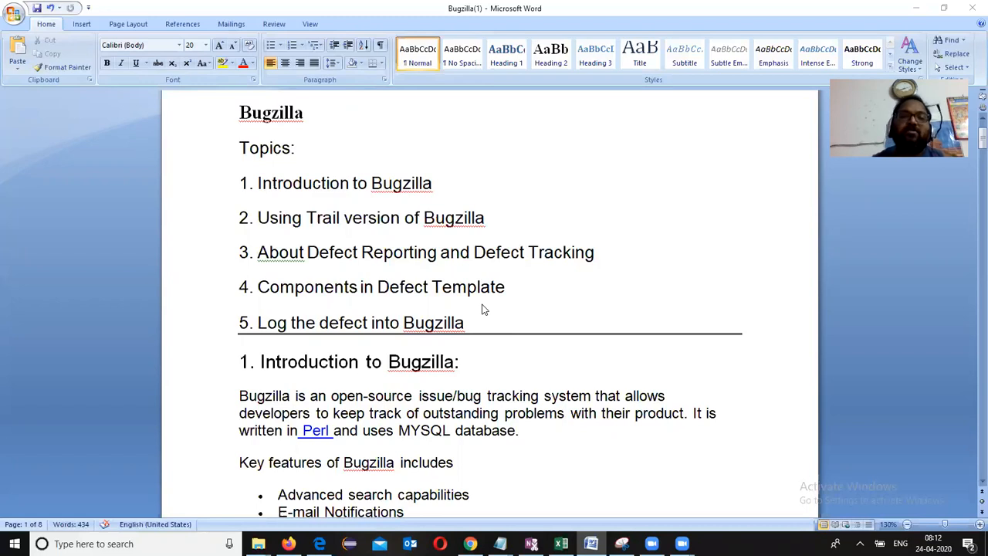
Step: Delete the 'Practicing' text under Note: and scroll down to the 'Navigate to URL' section
{"action": "scroll", "coordinate": [484, 309], "scroll_direction": "down", "scroll_amount": 3}
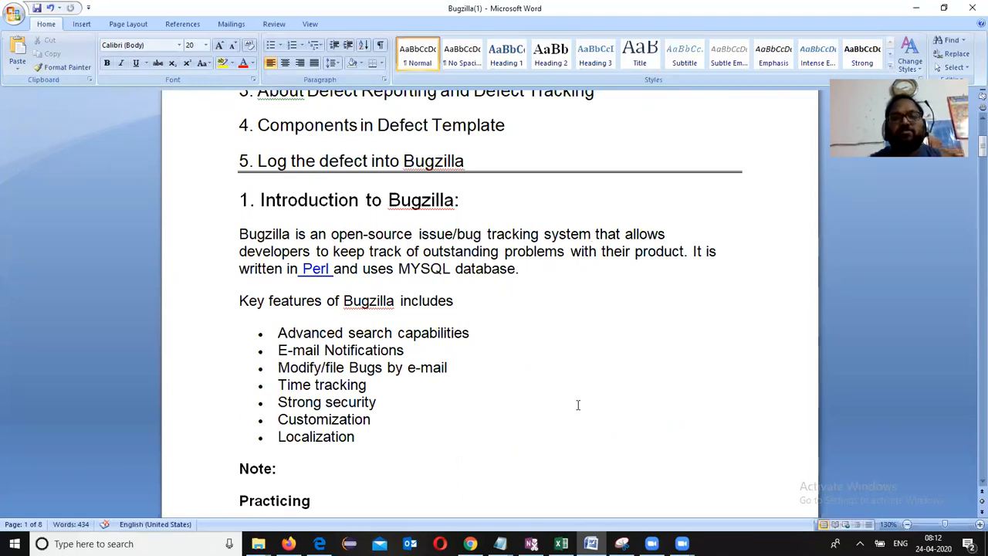
{"action": "scroll", "coordinate": [408, 459], "scroll_direction": "down", "scroll_amount": 3}
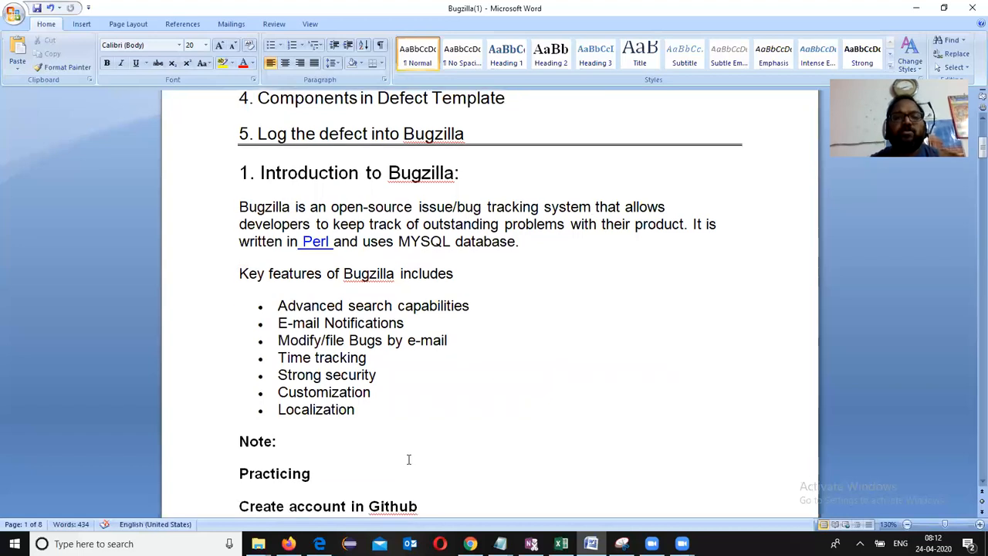
{"action": "scroll", "coordinate": [408, 458], "scroll_direction": "down", "scroll_amount": 3}
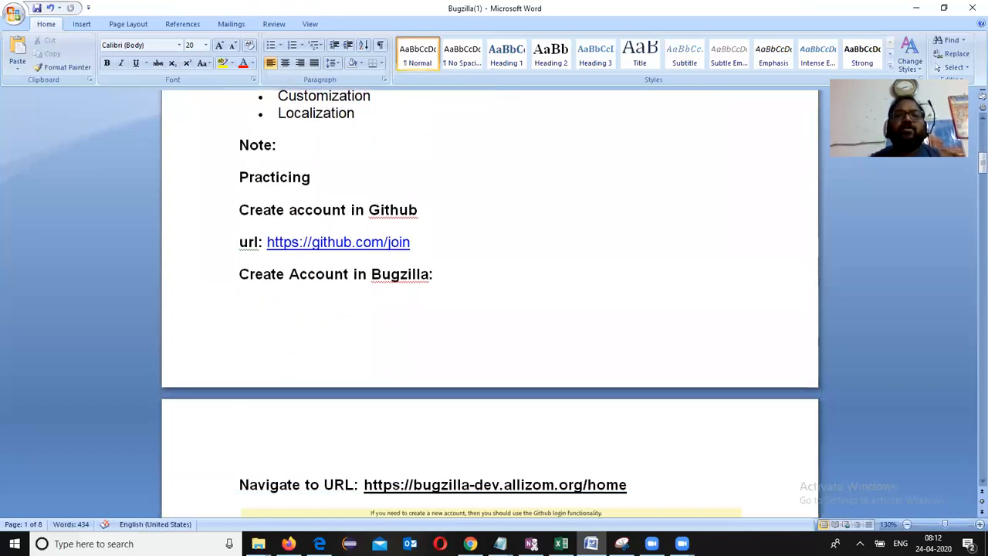
{"action": "left_click_drag", "start_coordinate": [314, 179], "coordinate": [214, 161]}
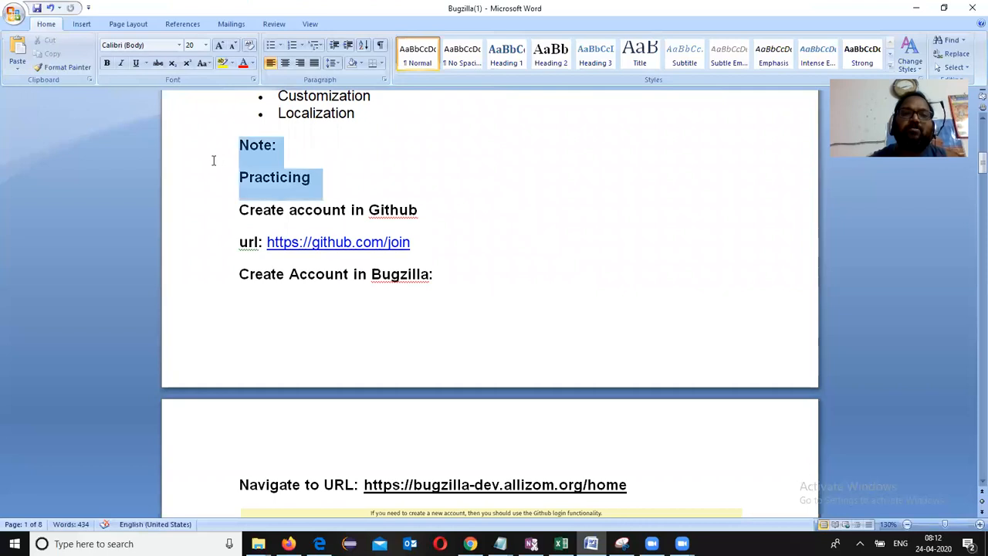
{"action": "left_click", "coordinate": [222, 181]}
{"action": "key", "text": "Delete"}
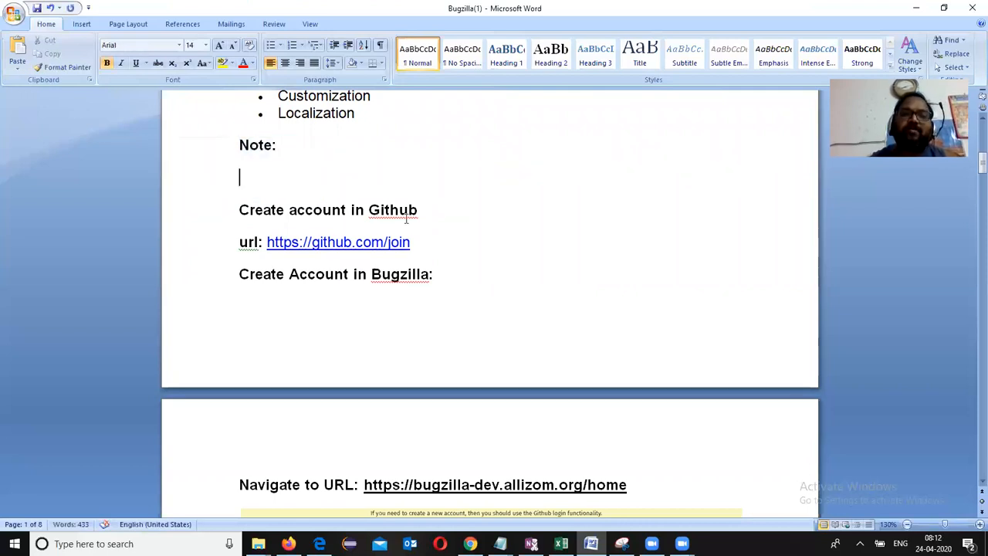
{"action": "scroll", "coordinate": [358, 328], "scroll_direction": "down", "scroll_amount": 5}
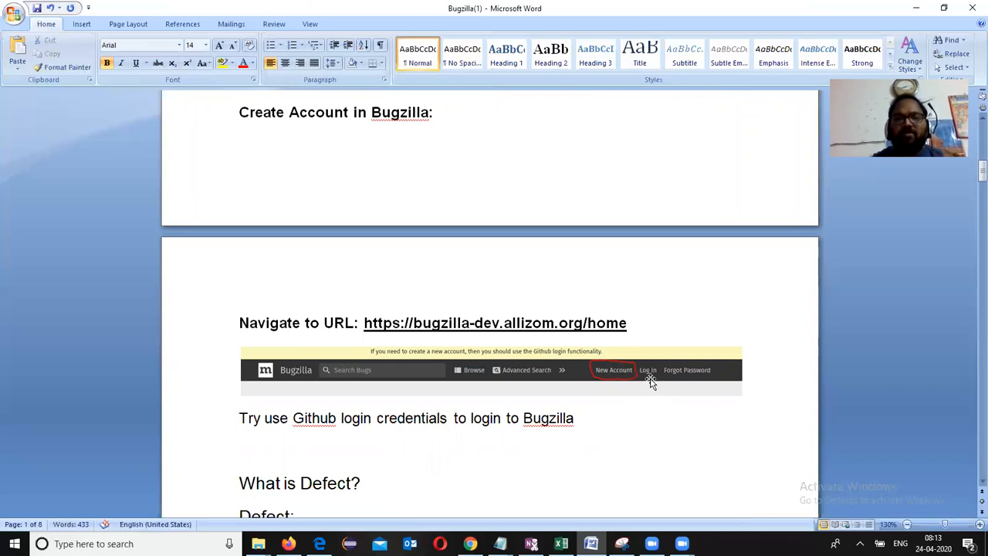
{"action": "scroll", "coordinate": [650, 382], "scroll_direction": "down", "scroll_amount": 3}
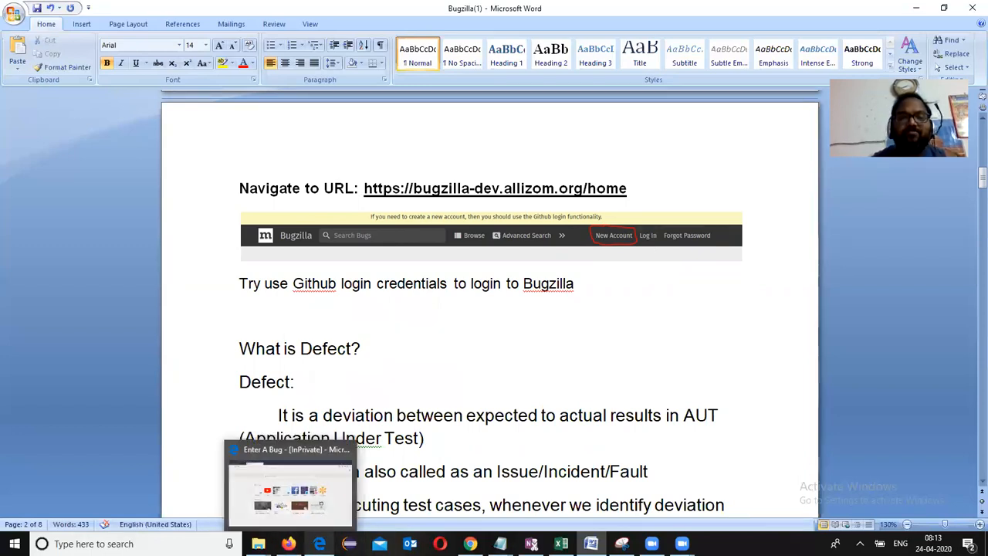
Step: Open a new private browser tab, then select the bugzilla-dev.allizom.org/home URL in the Word notes
{"action": "left_click", "coordinate": [319, 543]}
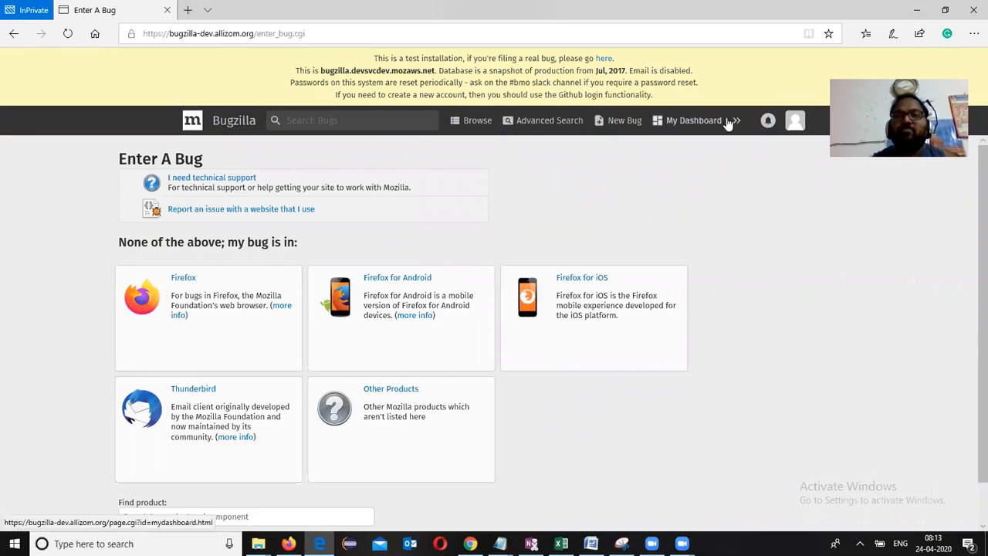
{"action": "left_click", "coordinate": [187, 10]}
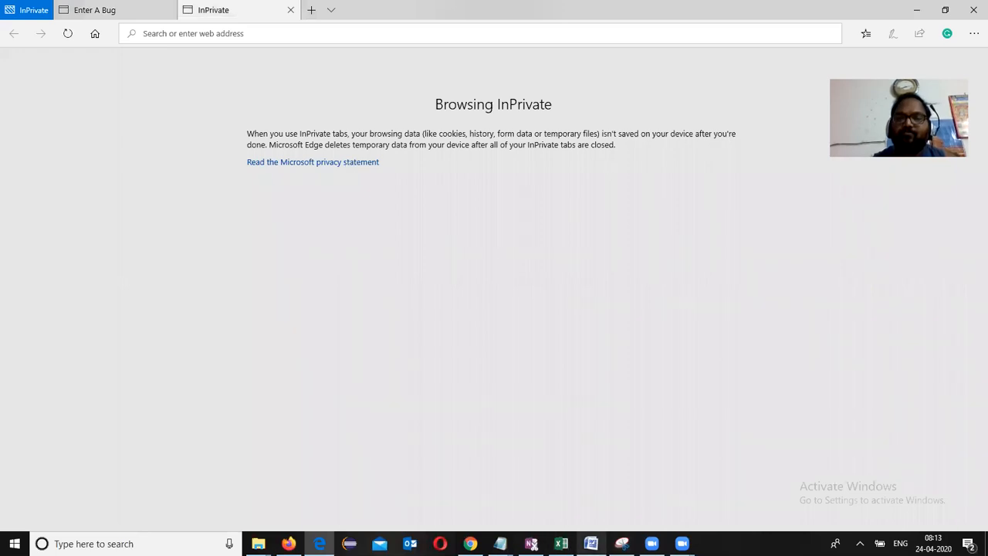
{"action": "left_click", "coordinate": [591, 543]}
{"action": "left_click_drag", "start_coordinate": [365, 188], "coordinate": [626, 198]}
{"action": "key", "text": "ctrl+c"}
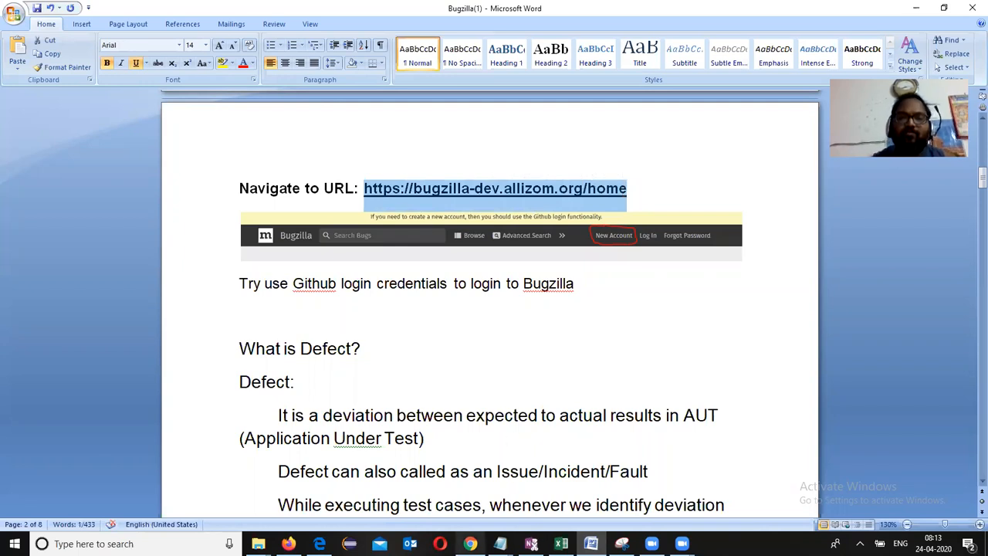
Step: Paste bugzilla-dev.allizom.org/home into a new Chrome tab and load the page
{"action": "left_click", "coordinate": [470, 543]}
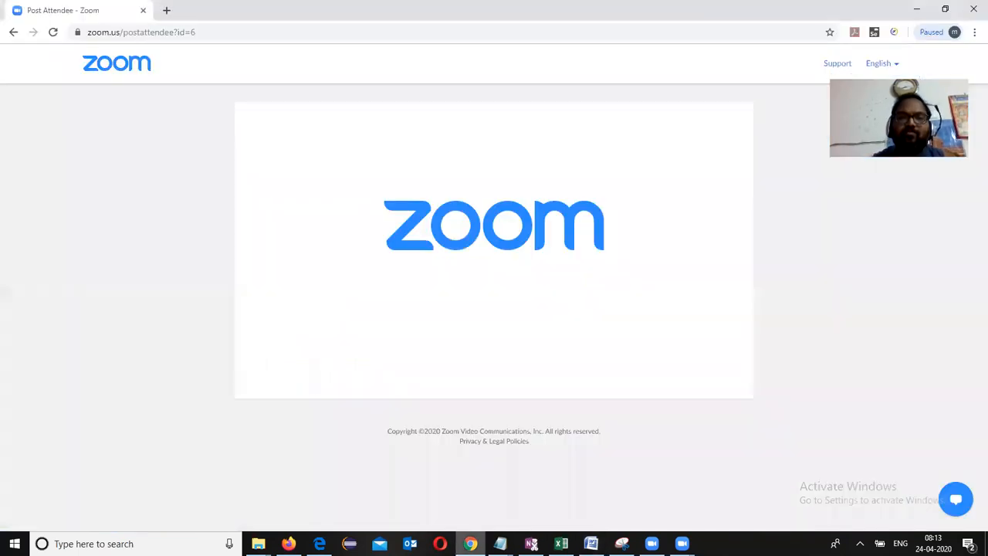
{"action": "left_click", "coordinate": [167, 10]}
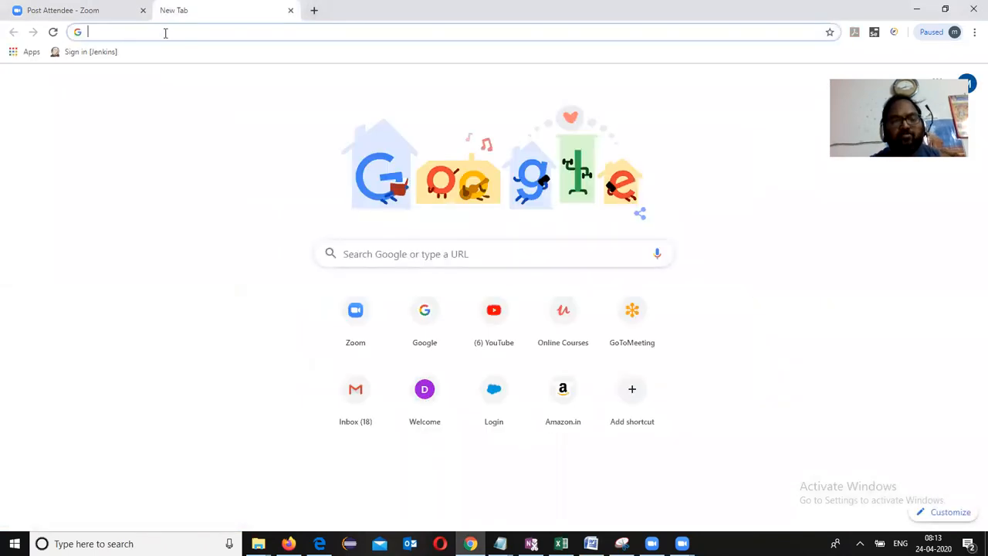
{"action": "key", "text": "ctrl+v"}
{"action": "key", "text": "Return"}
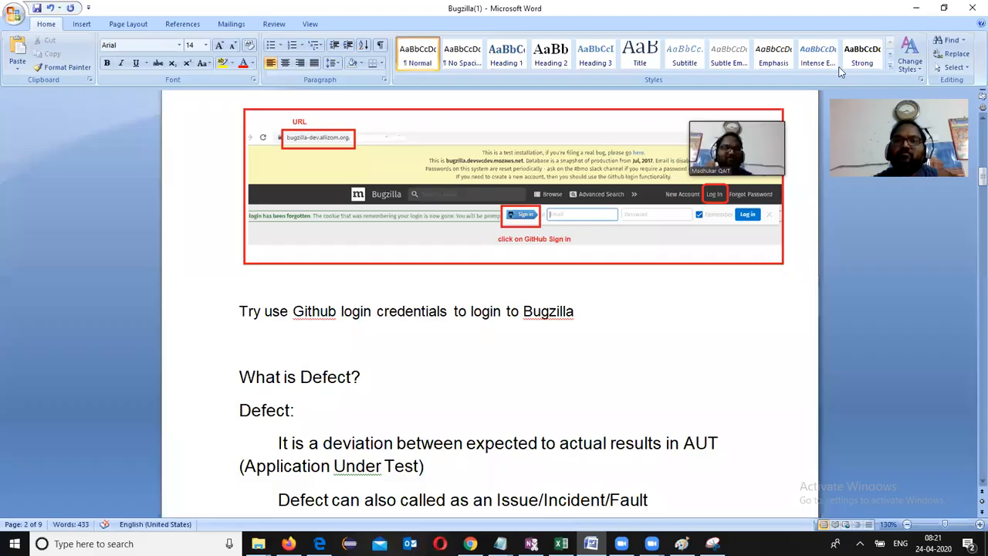
Step: Place the cursor after 'What is Defect?', look over the login screenshot, then return to Chrome
{"action": "left_click", "coordinate": [360, 378]}
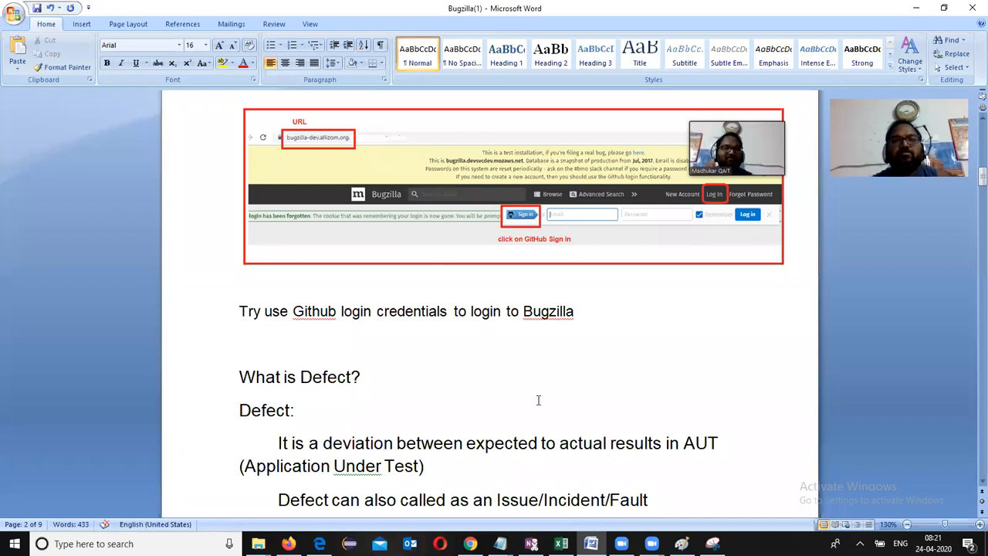
{"action": "scroll", "coordinate": [523, 324], "scroll_direction": "up", "scroll_amount": 5}
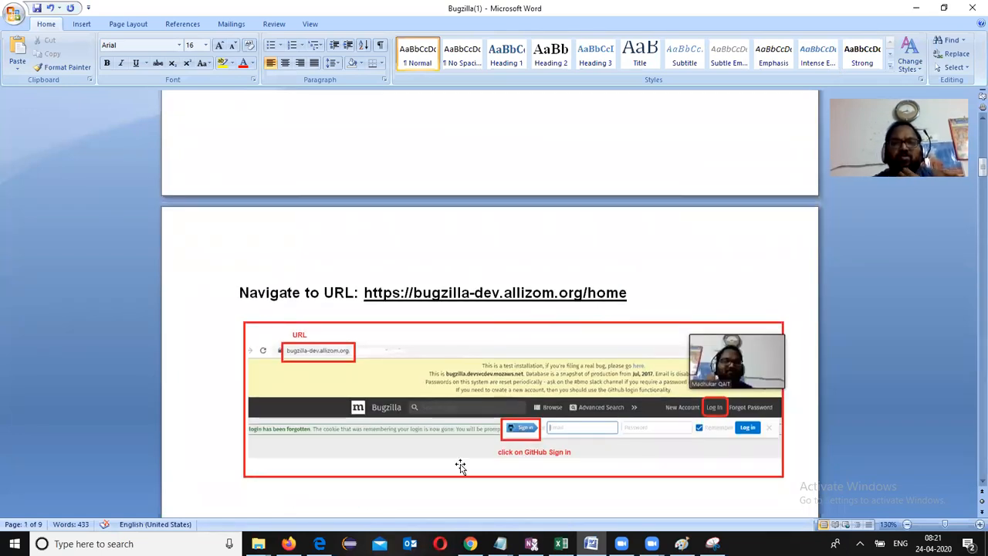
{"action": "scroll", "coordinate": [498, 390], "scroll_direction": "down", "scroll_amount": 1}
{"action": "scroll", "coordinate": [494, 393], "scroll_direction": "down", "scroll_amount": 1}
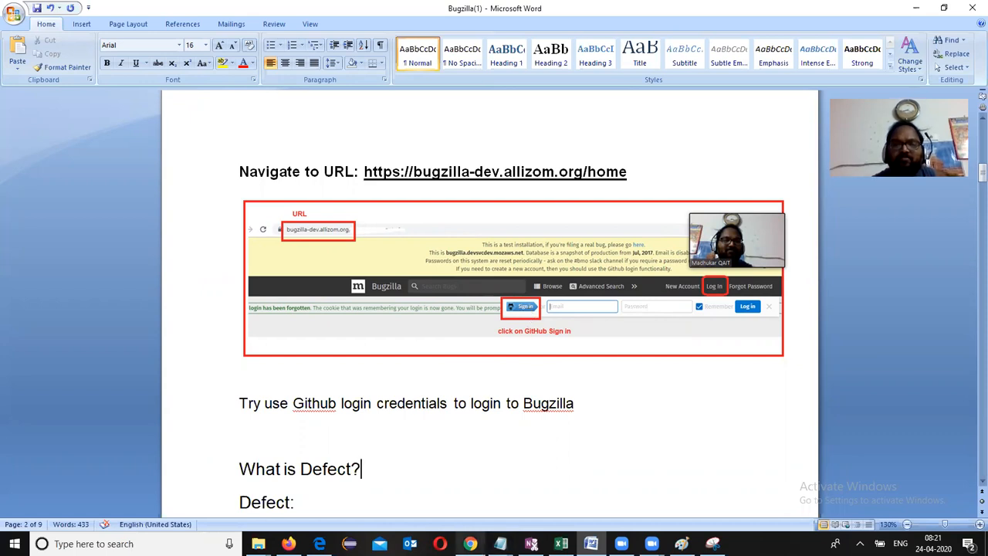
{"action": "left_click", "coordinate": [470, 544]}
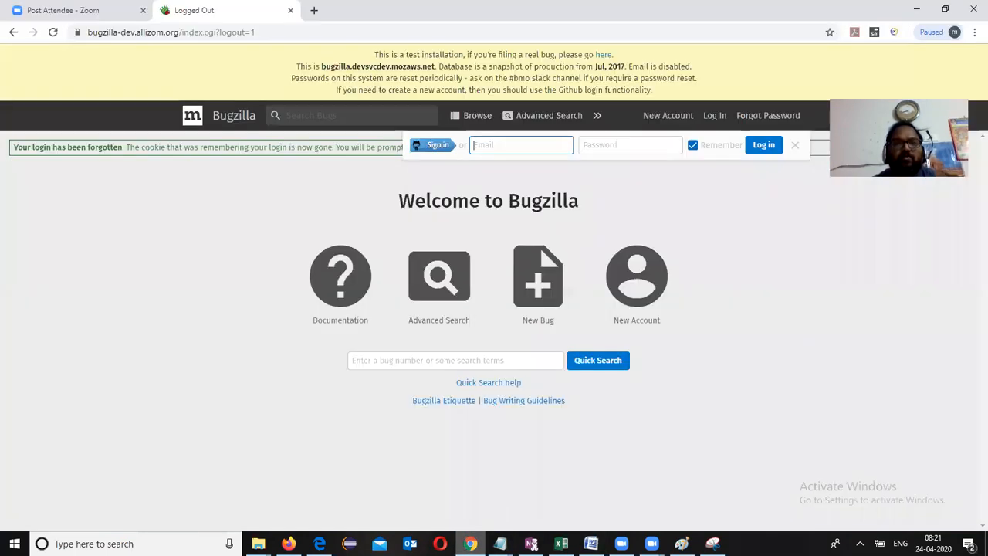
Step: Sign in to Bugzilla with GitHub, check the account menu, then return to Word
{"action": "left_click", "coordinate": [441, 151]}
{"action": "left_click", "coordinate": [441, 150]}
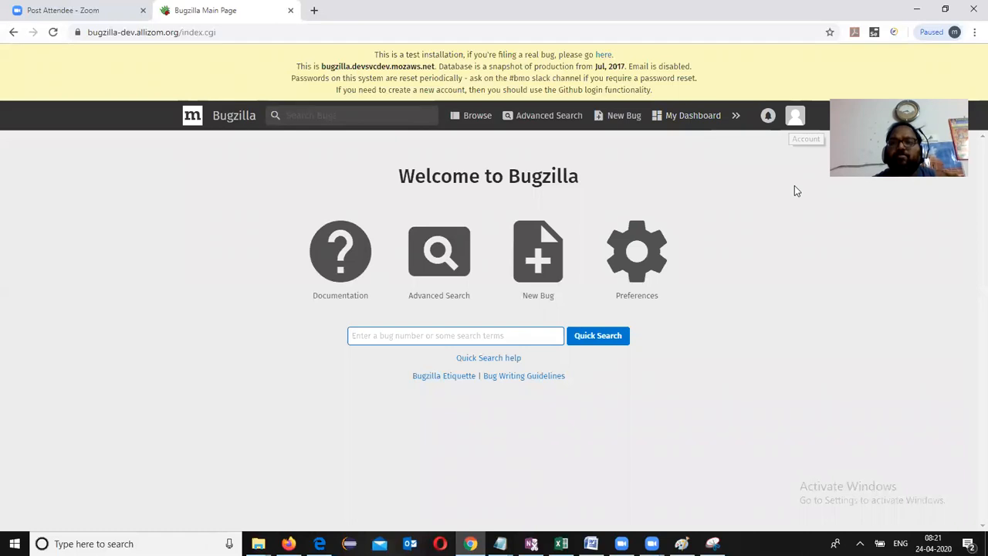
{"action": "left_click", "coordinate": [796, 120]}
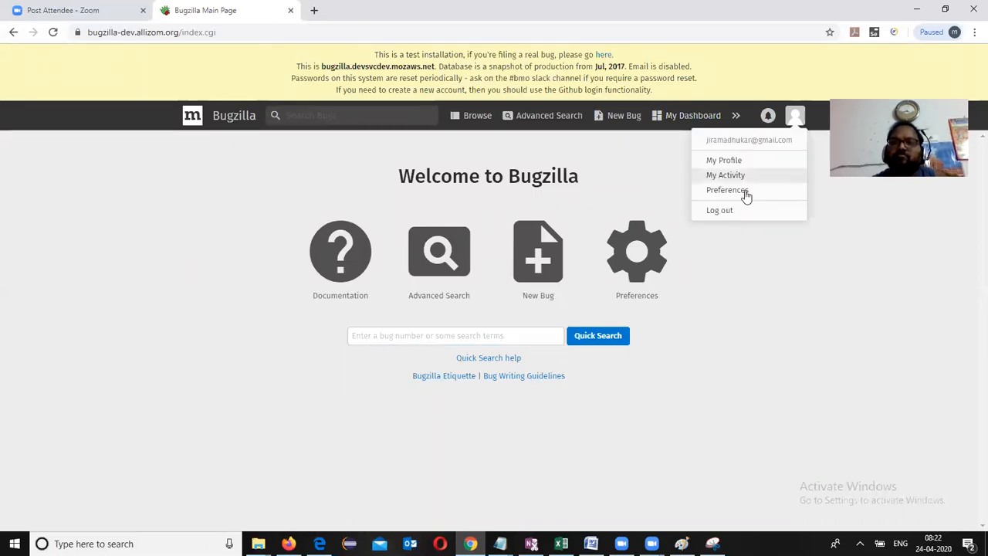
{"action": "left_click", "coordinate": [827, 304]}
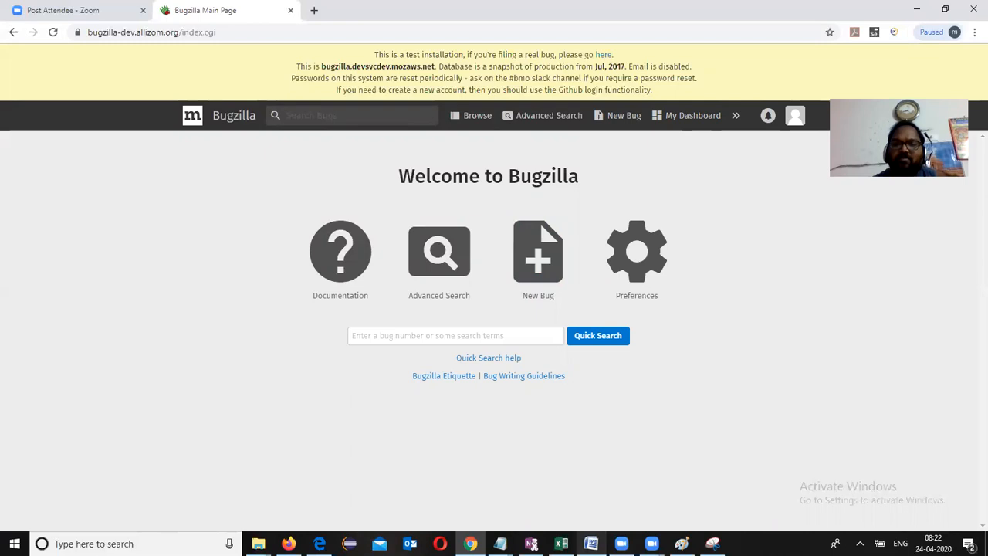
{"action": "left_click", "coordinate": [591, 543]}
Step: Scroll down the notes and select the Defect Reporting heading
{"action": "scroll", "coordinate": [541, 309], "scroll_direction": "down", "scroll_amount": 8}
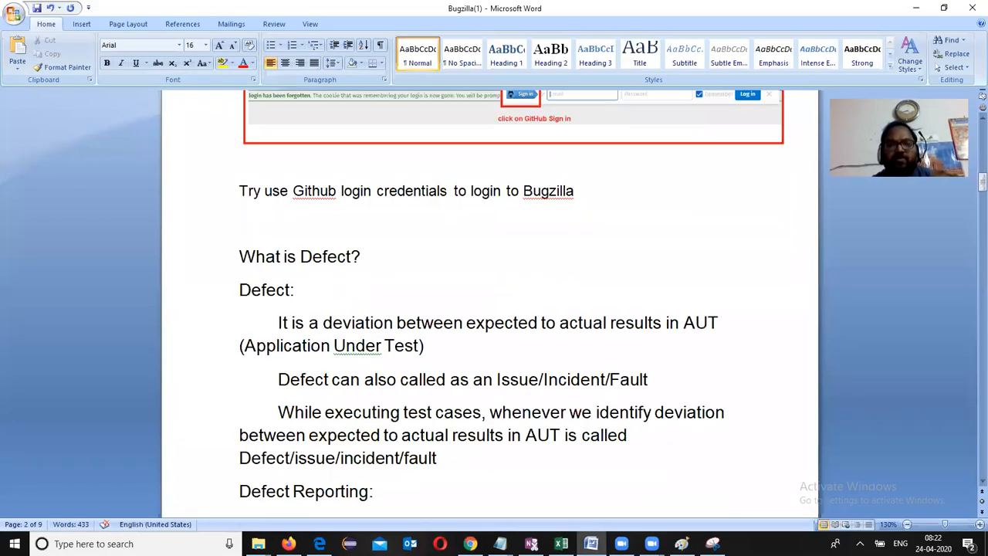
{"action": "scroll", "coordinate": [489, 301], "scroll_direction": "down", "scroll_amount": 2}
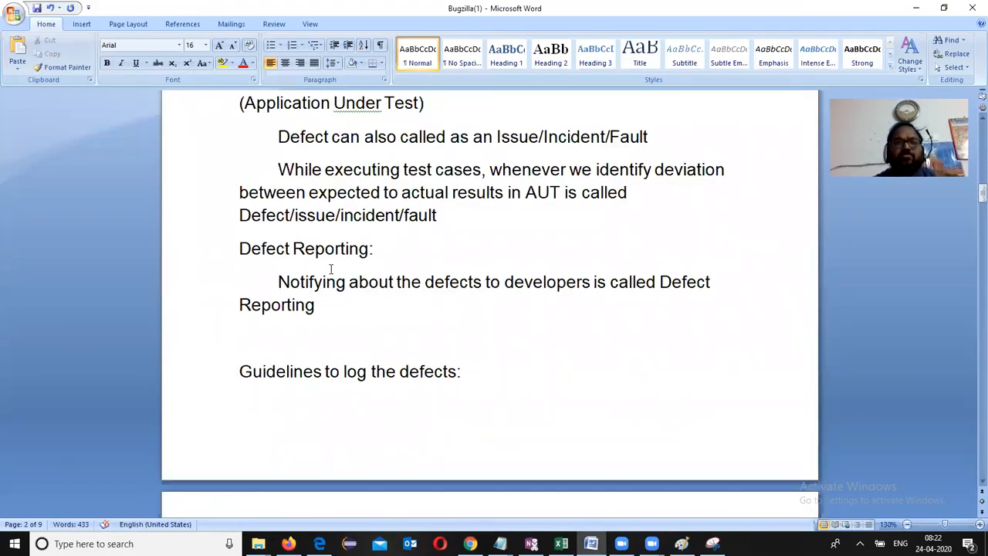
{"action": "left_click_drag", "start_coordinate": [249, 247], "coordinate": [360, 249]}
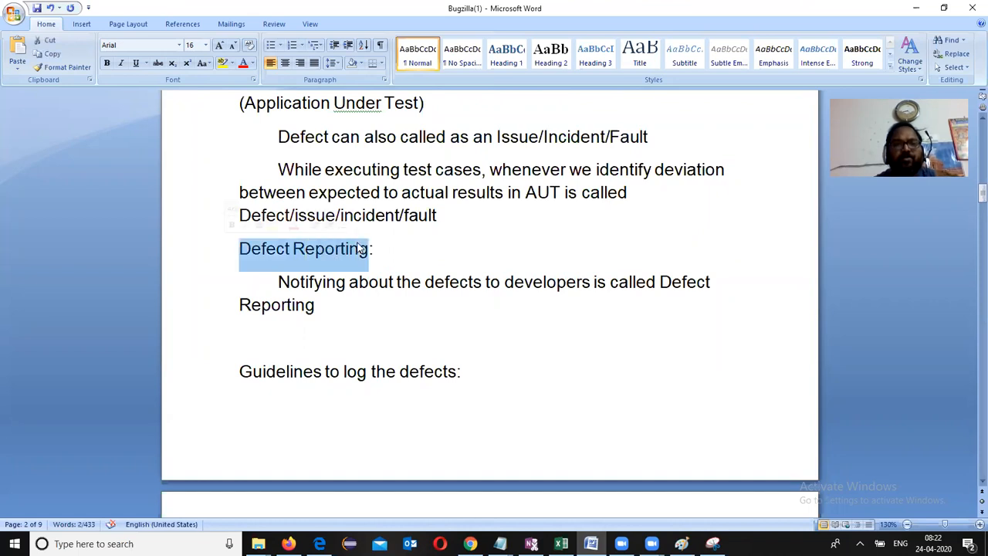
Step: Join the split Defect Tracking sentence after 'in a product' into one paragraph
{"action": "scroll", "coordinate": [360, 248], "scroll_direction": "down", "scroll_amount": 3}
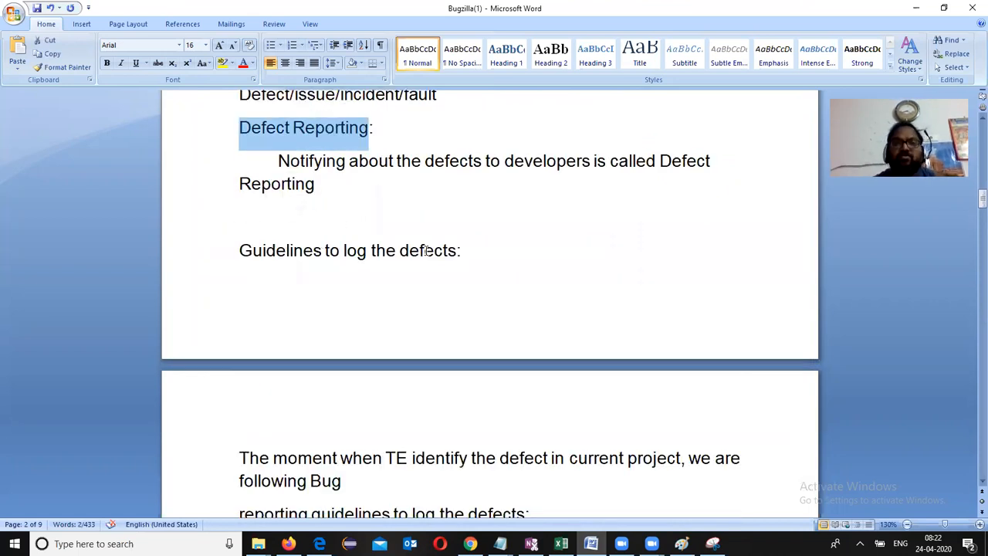
{"action": "scroll", "coordinate": [357, 379], "scroll_direction": "down", "scroll_amount": 12}
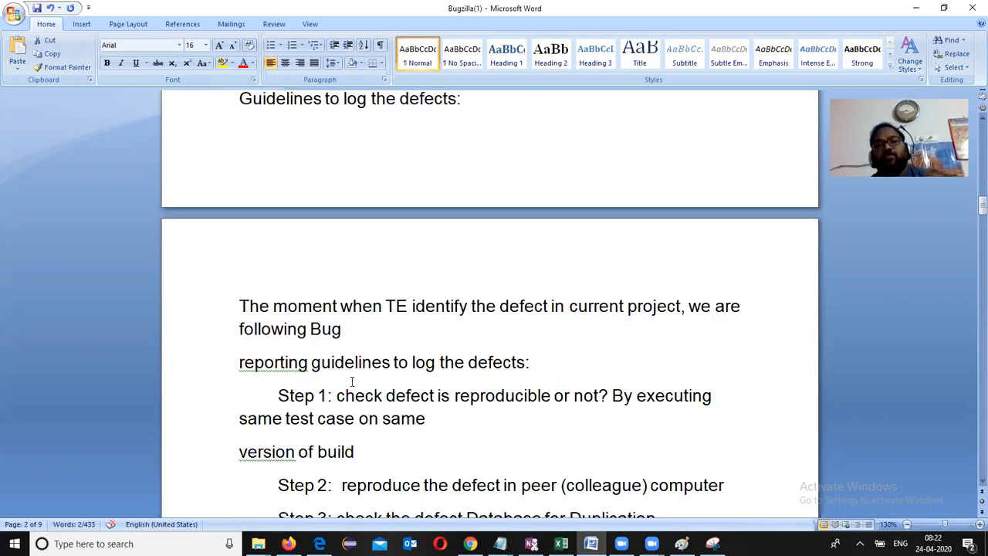
{"action": "scroll", "coordinate": [387, 318], "scroll_direction": "down", "scroll_amount": 2}
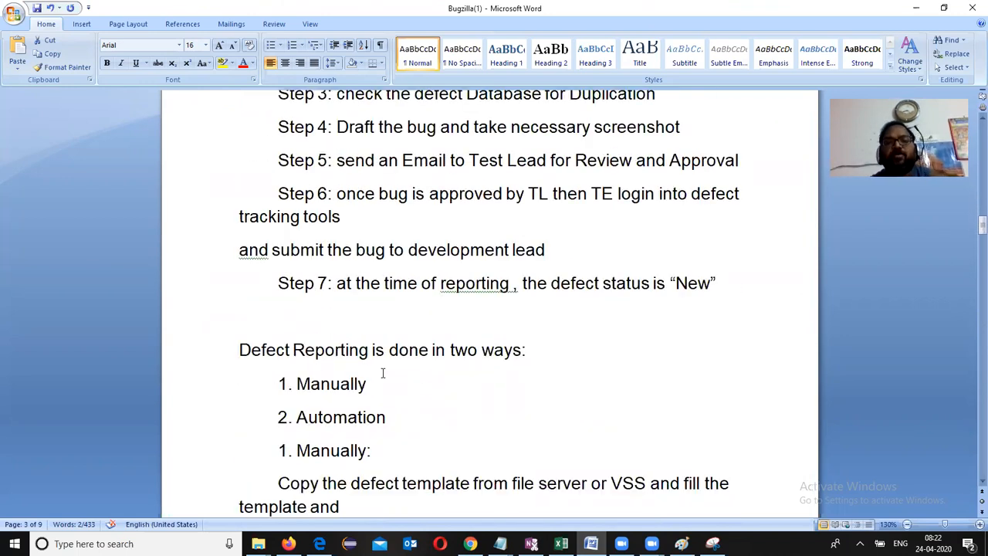
{"action": "scroll", "coordinate": [382, 373], "scroll_direction": "down", "scroll_amount": 6}
{"action": "scroll", "coordinate": [432, 312], "scroll_direction": "down", "scroll_amount": 8}
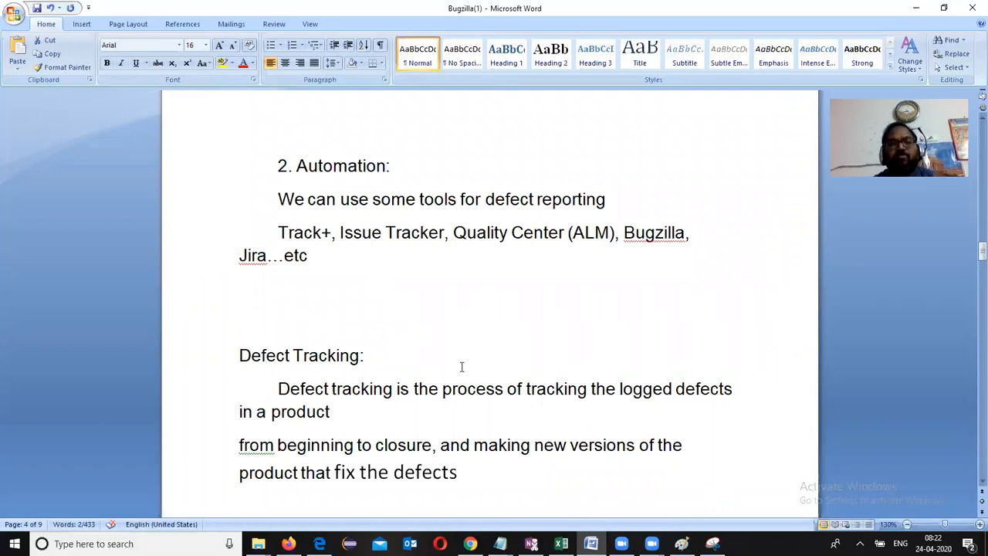
{"action": "scroll", "coordinate": [489, 301], "scroll_direction": "down", "scroll_amount": 3}
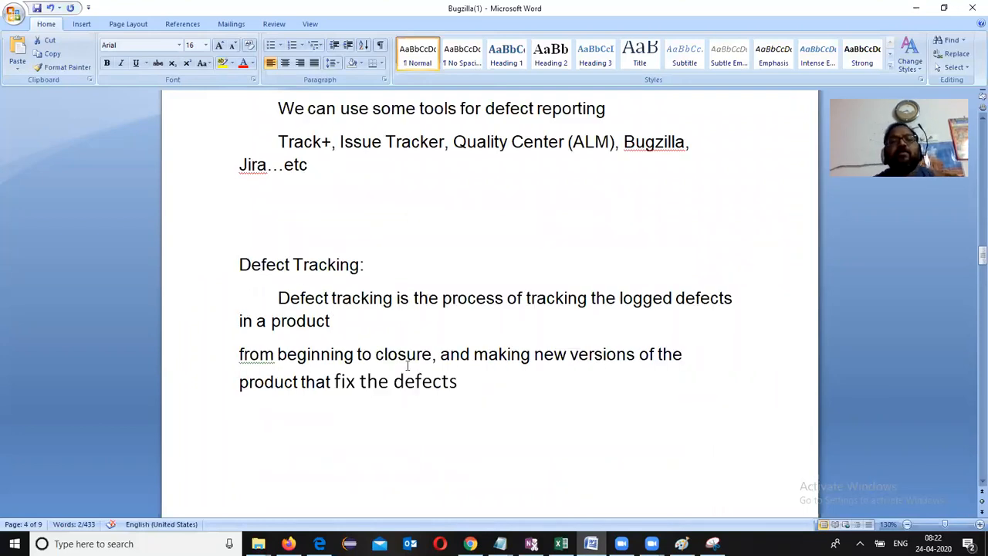
{"action": "left_click", "coordinate": [373, 325]}
{"action": "key", "text": "Delete"}
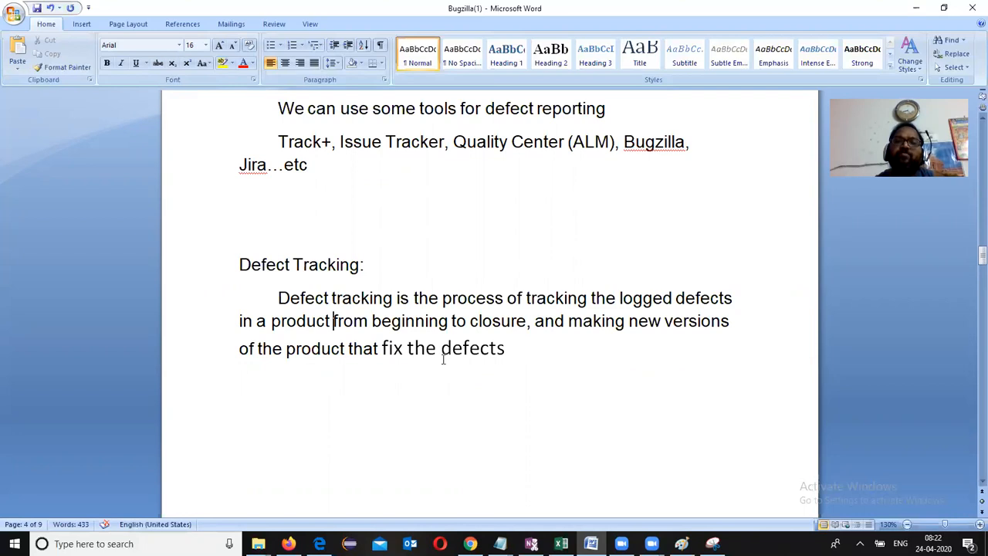
Step: Move to the end of the document after 'fix the defects', then minimize Word
{"action": "left_click", "coordinate": [506, 349]}
{"action": "key", "text": "Down"}
{"action": "key", "text": "Down"}
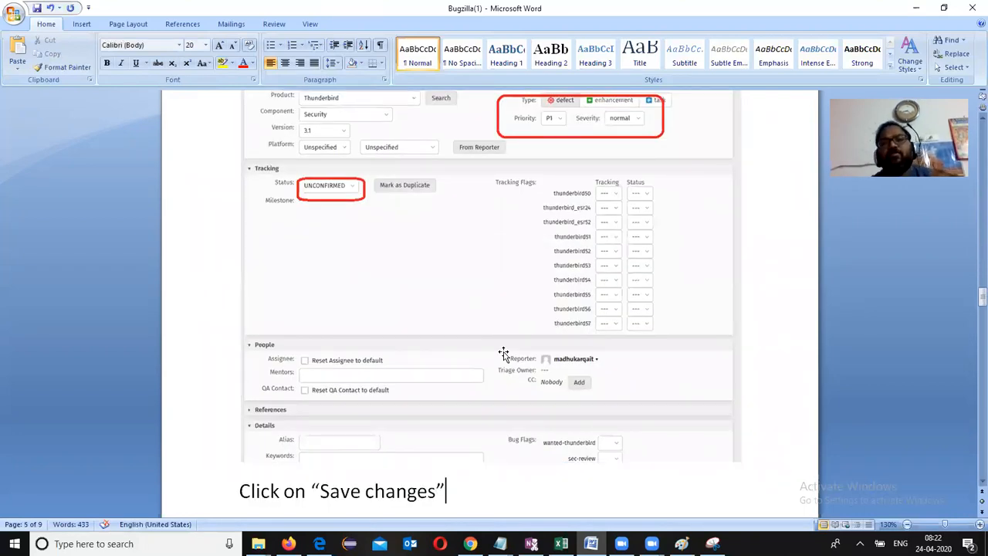
{"action": "scroll", "coordinate": [504, 352], "scroll_direction": "up", "scroll_amount": 10}
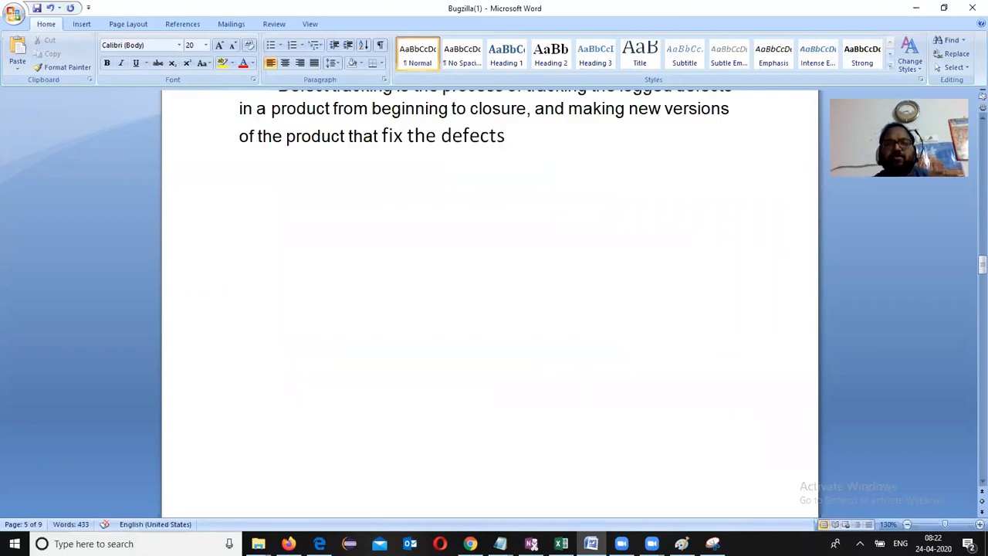
{"action": "scroll", "coordinate": [503, 353], "scroll_direction": "up", "scroll_amount": 3}
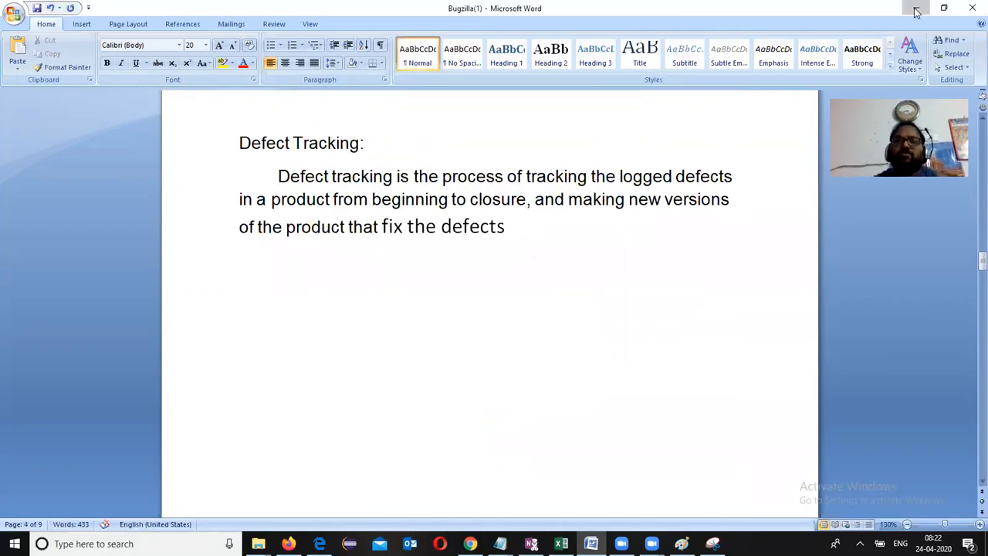
{"action": "left_click", "coordinate": [916, 11]}
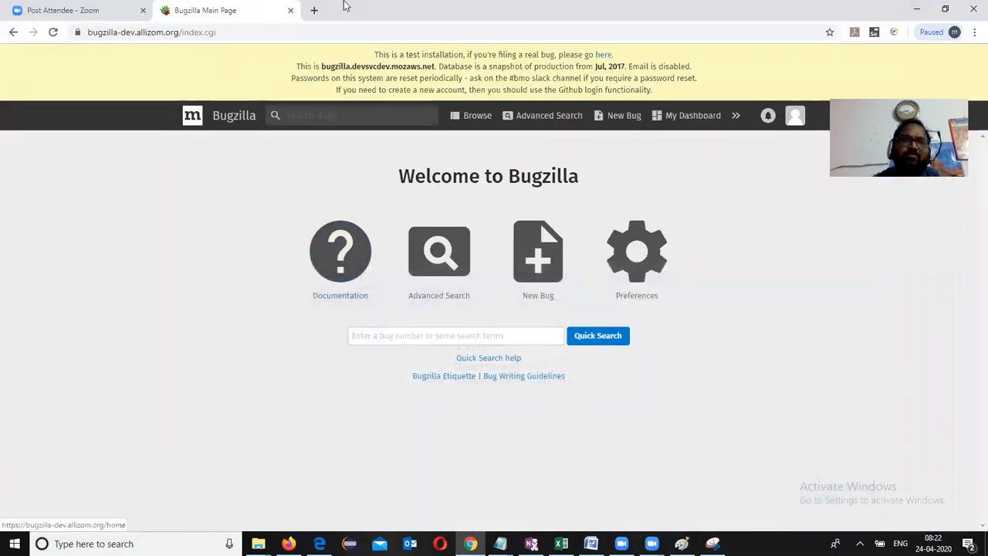
Step: Show the Register: Mercury Tours page in Firefox and bring back Snipping Tool
{"action": "left_click", "coordinate": [288, 544]}
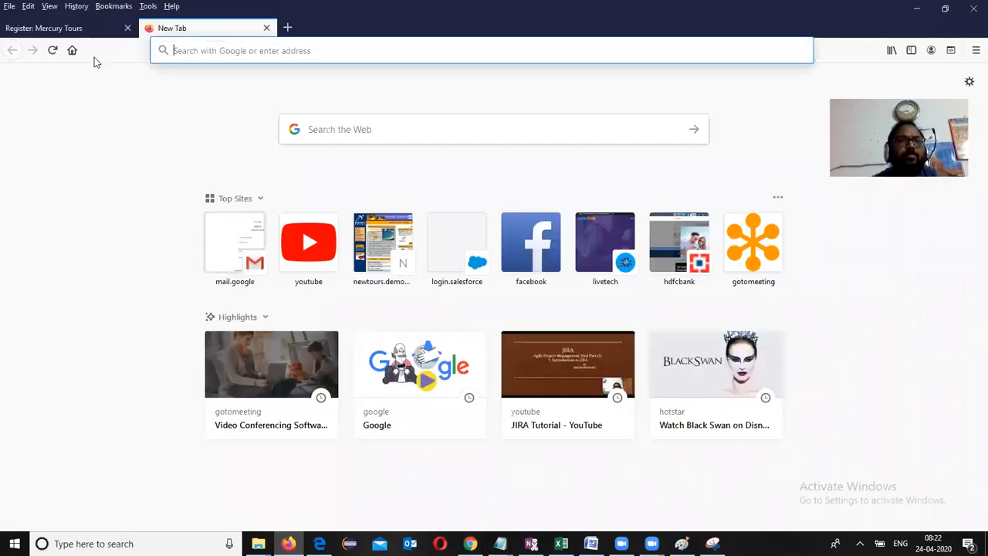
{"action": "left_click", "coordinate": [89, 28]}
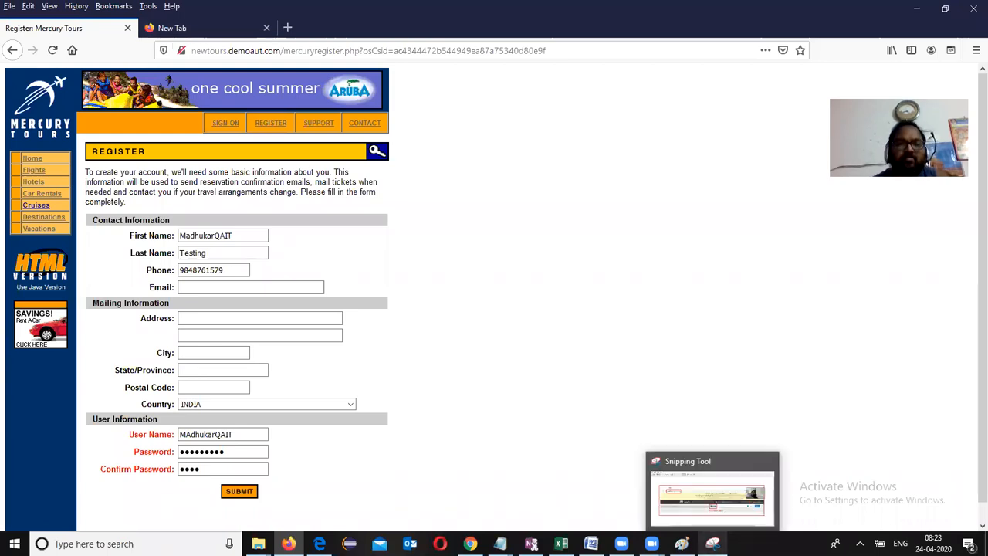
{"action": "left_click", "coordinate": [712, 544]}
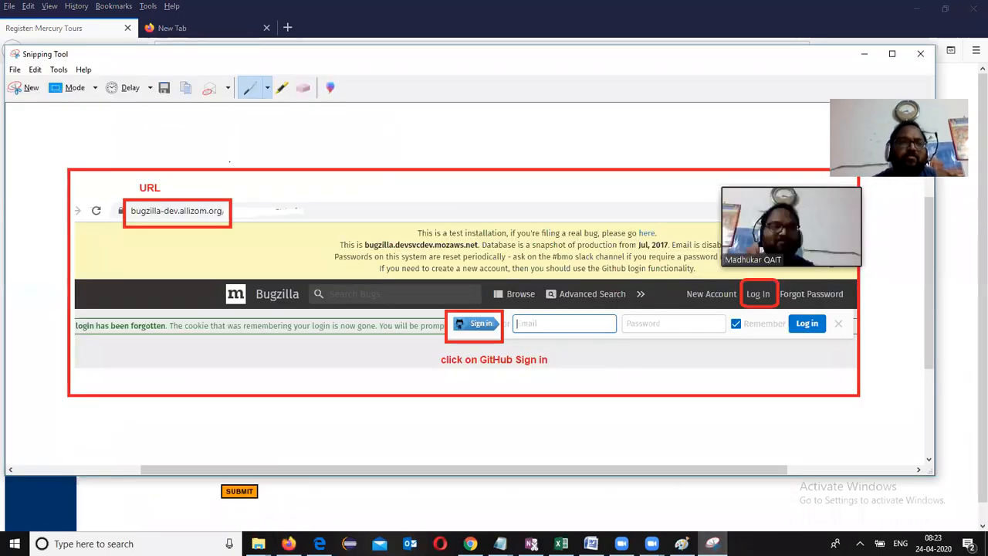
Step: Snip the registration form, save it as PNG 'REgistration form data', and close Snipping Tool
{"action": "left_click", "coordinate": [26, 88]}
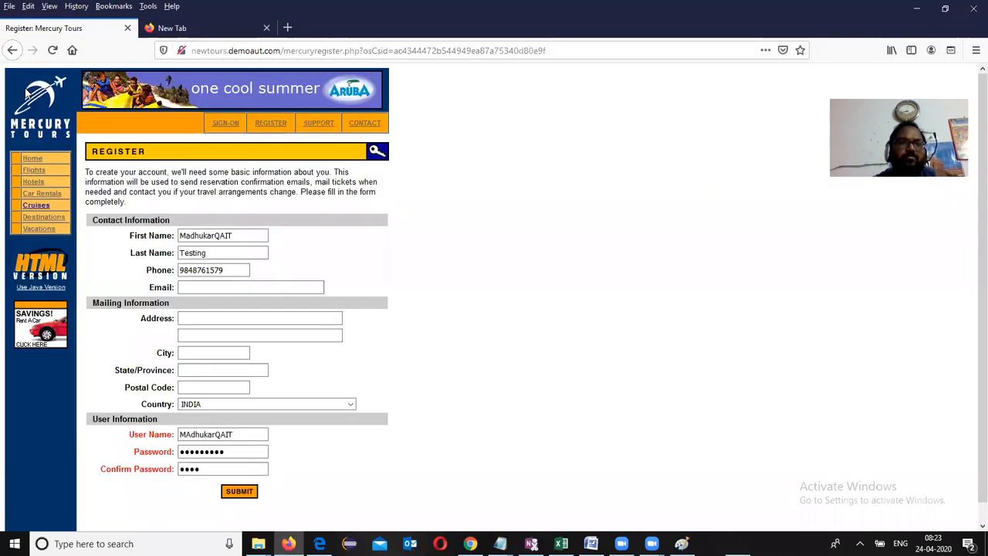
{"action": "left_click_drag", "start_coordinate": [7, 71], "coordinate": [464, 525]}
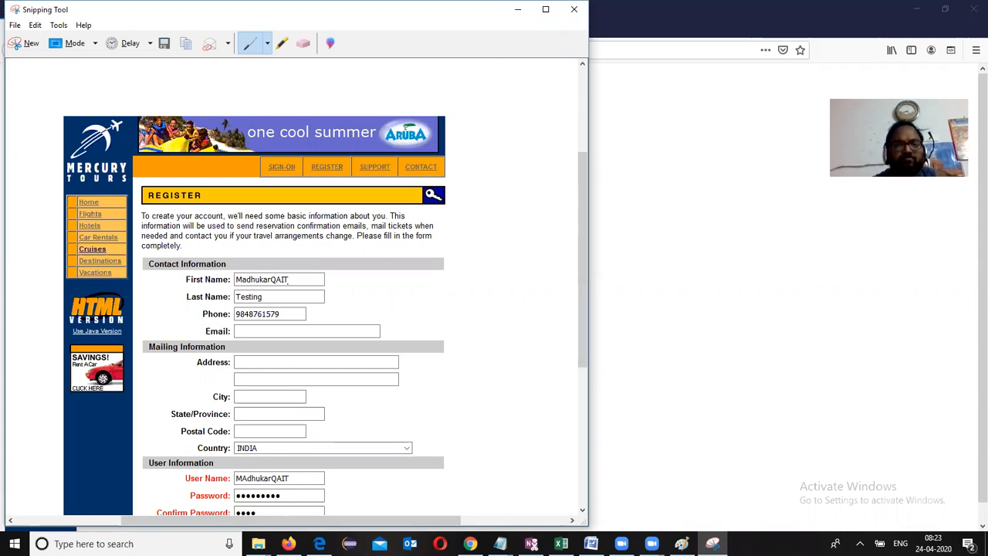
{"action": "left_click", "coordinate": [164, 44]}
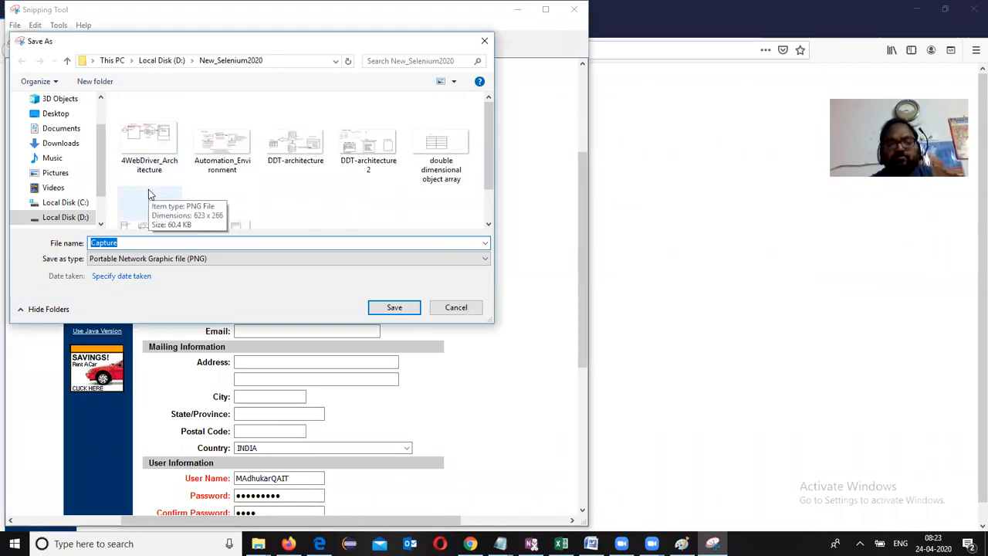
{"action": "type", "text": "REgistration fo"}
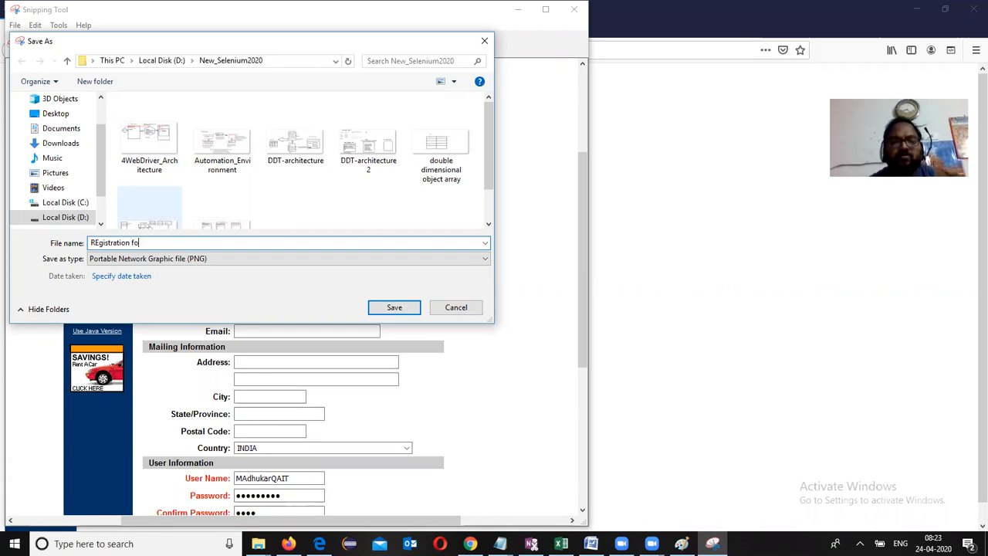
{"action": "type", "text": "rm data"}
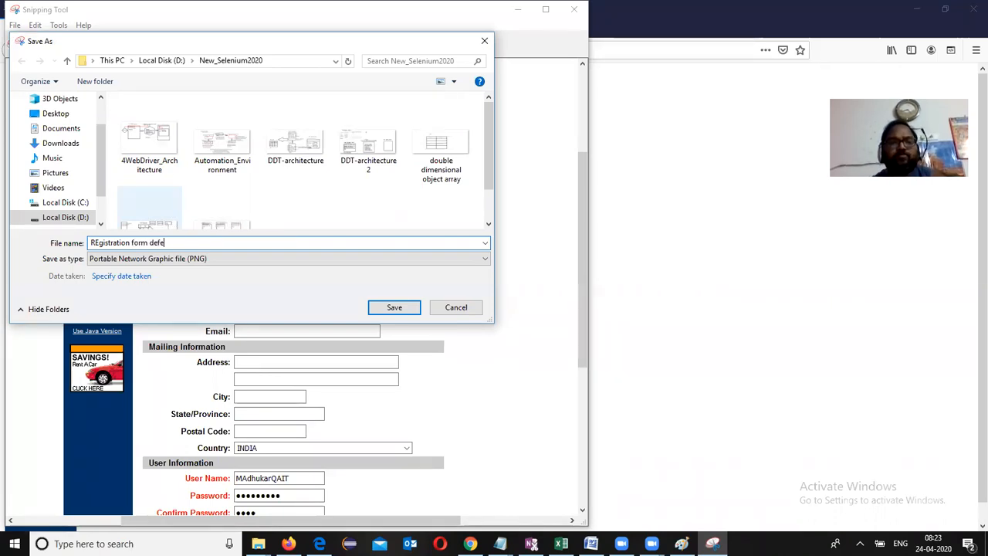
{"action": "key", "text": "Return"}
{"action": "left_click_drag", "start_coordinate": [431, 17], "coordinate": [453, 84]}
{"action": "left_click", "coordinate": [599, 76]}
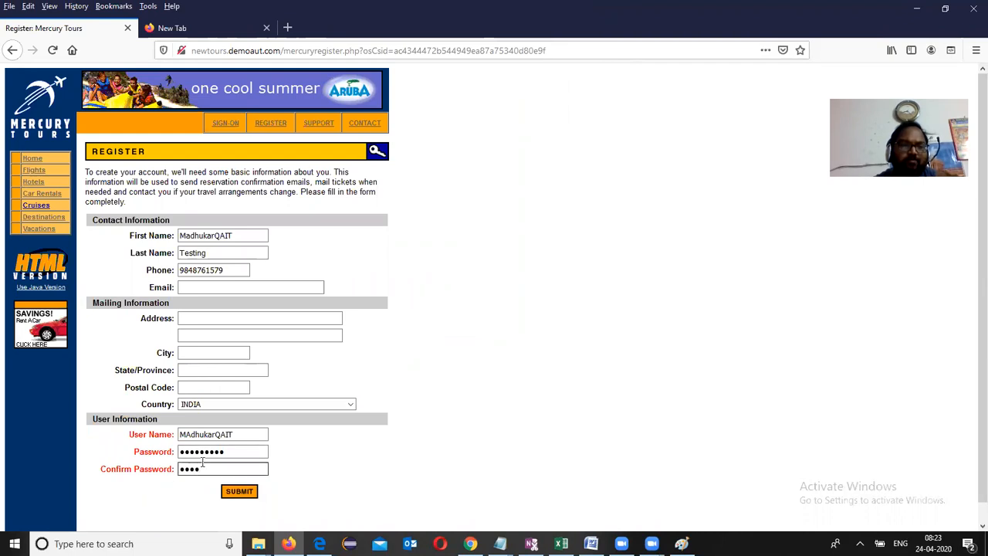
Step: Submit the registration, decline Firefox's save-login prompt, and switch back to Bugzilla in Chrome
{"action": "left_click", "coordinate": [242, 492]}
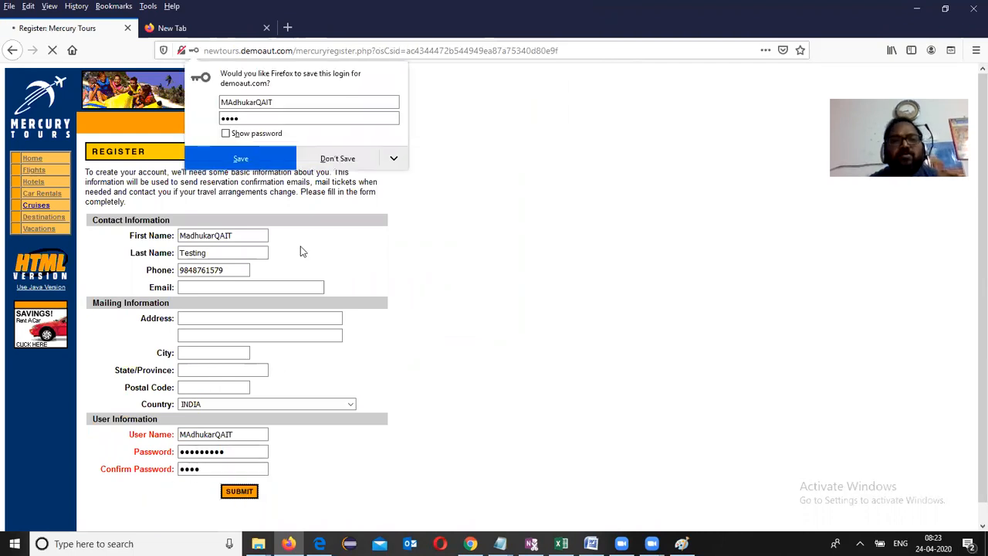
{"action": "left_click", "coordinate": [337, 160]}
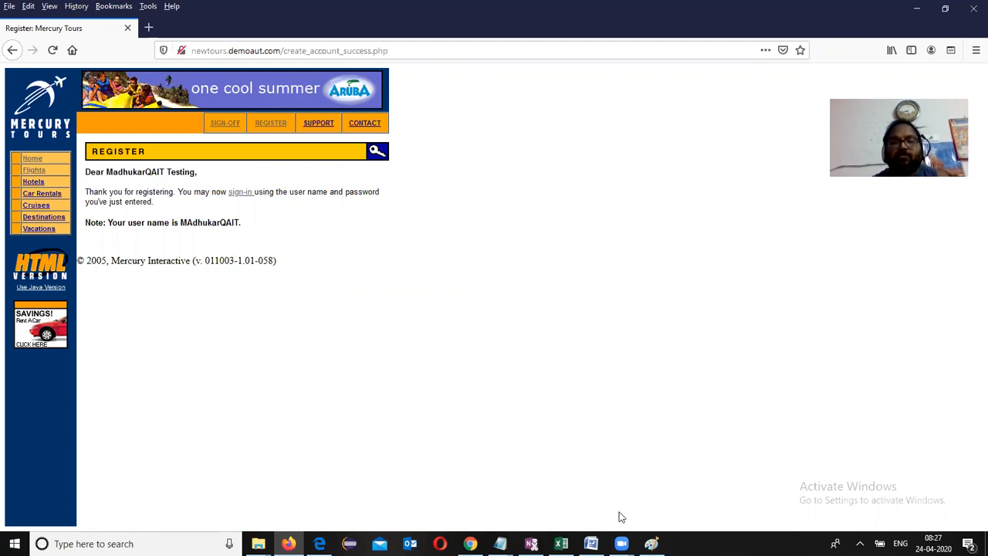
{"action": "left_click", "coordinate": [651, 544]}
{"action": "left_click", "coordinate": [652, 544]}
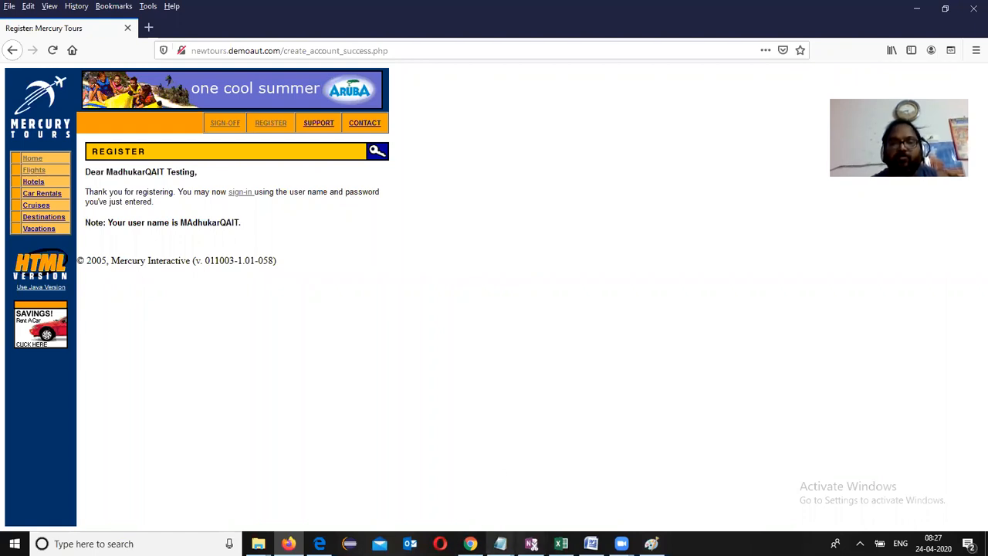
{"action": "left_click", "coordinate": [471, 543]}
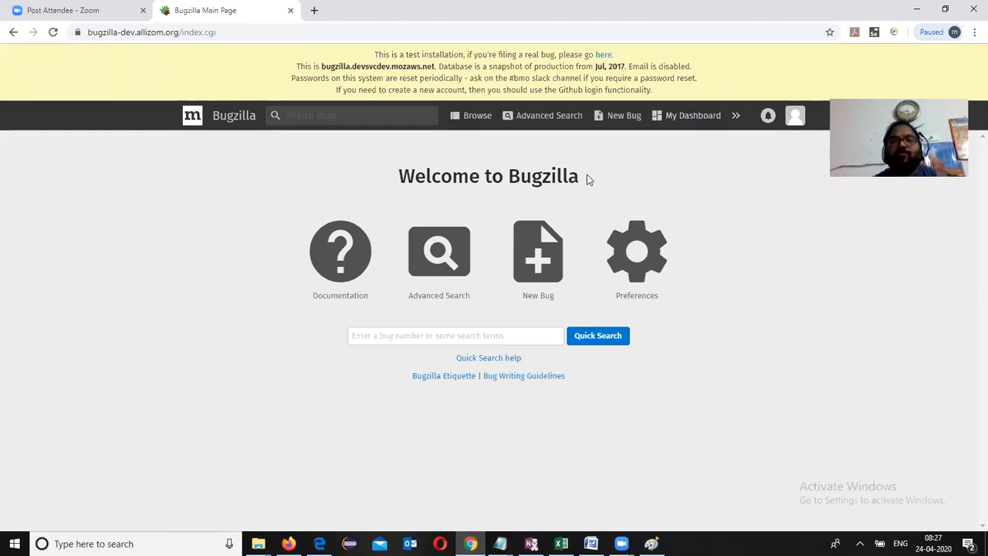
Step: Choose New Bug from the top bar and pick the Thunderbird product tile
{"action": "left_click", "coordinate": [624, 116]}
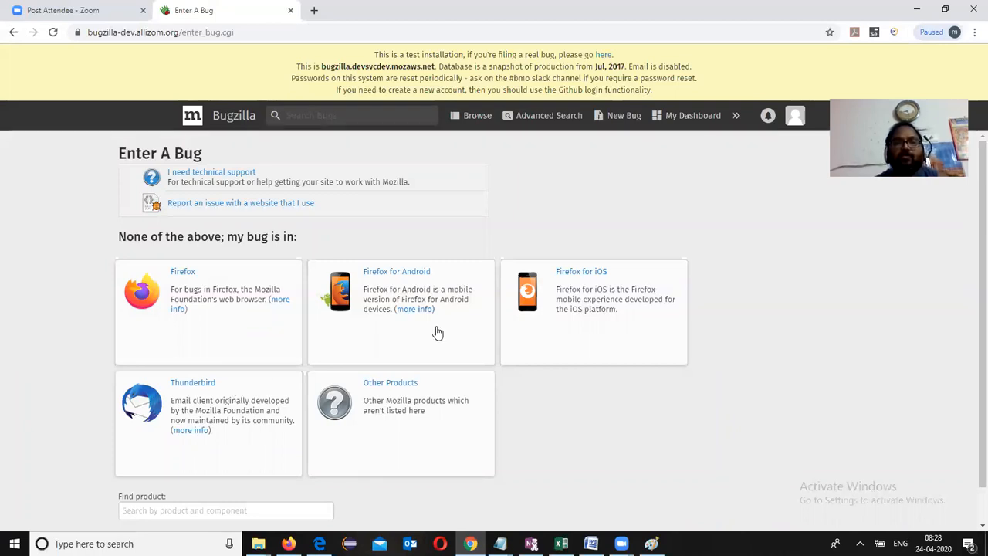
{"action": "left_click", "coordinate": [228, 407]}
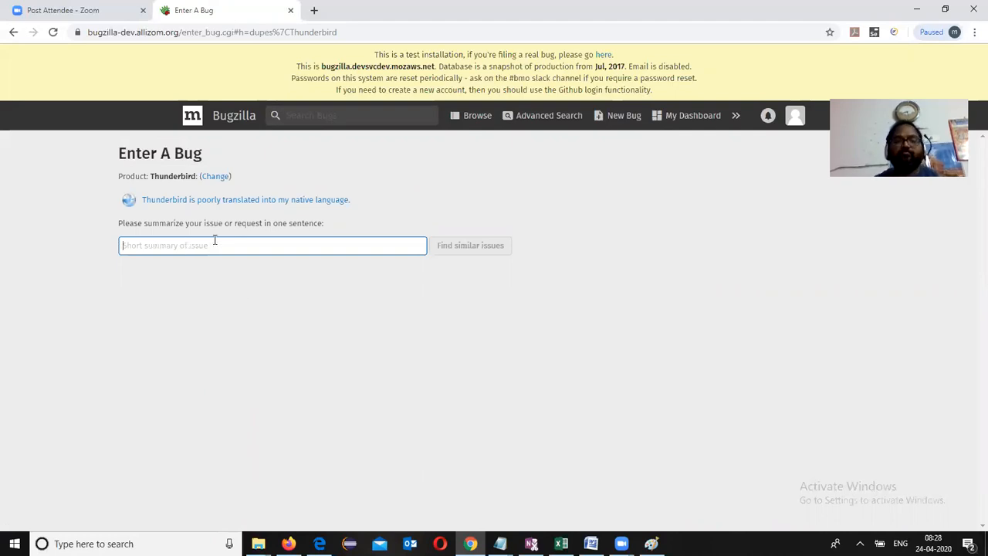
Step: Enter the summary 'Application allowing different values in password and confirm password', fix the typo, and search for similar issues
{"action": "type", "text": "Application allowing different valu"}
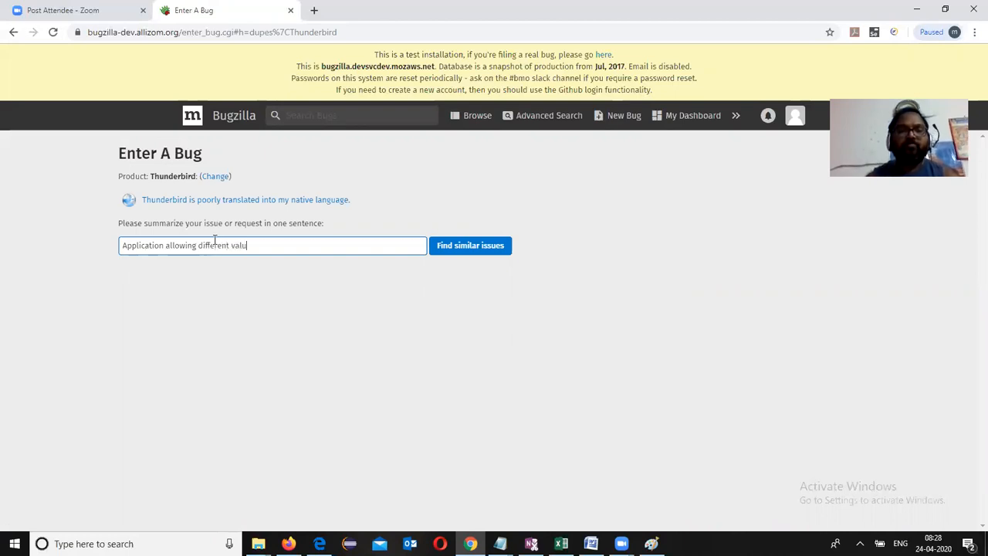
{"action": "type", "text": "es in pass"}
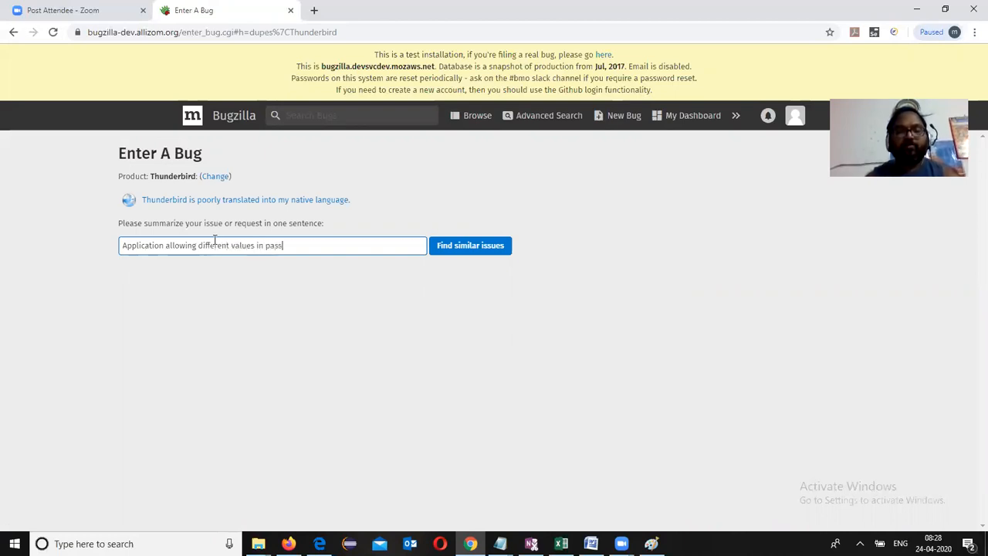
{"action": "type", "text": "owrd and c"}
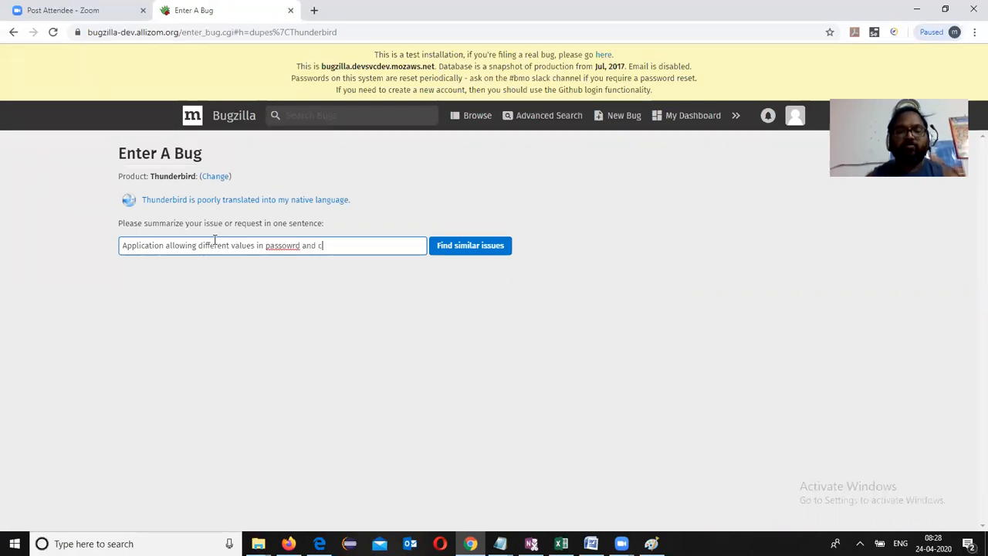
{"action": "type", "text": "onfirm password"}
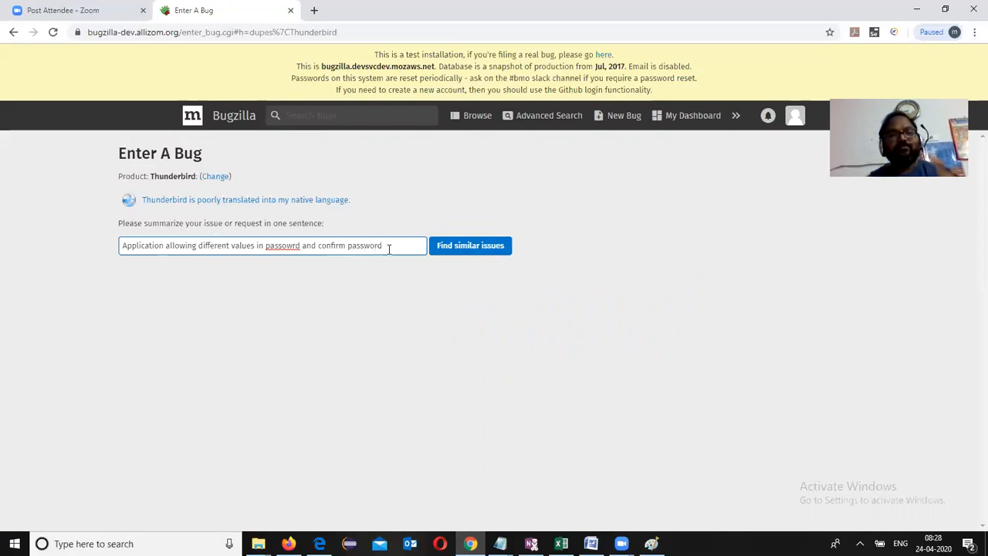
{"action": "left_click", "coordinate": [293, 245]}
{"action": "type", "text": "or"}
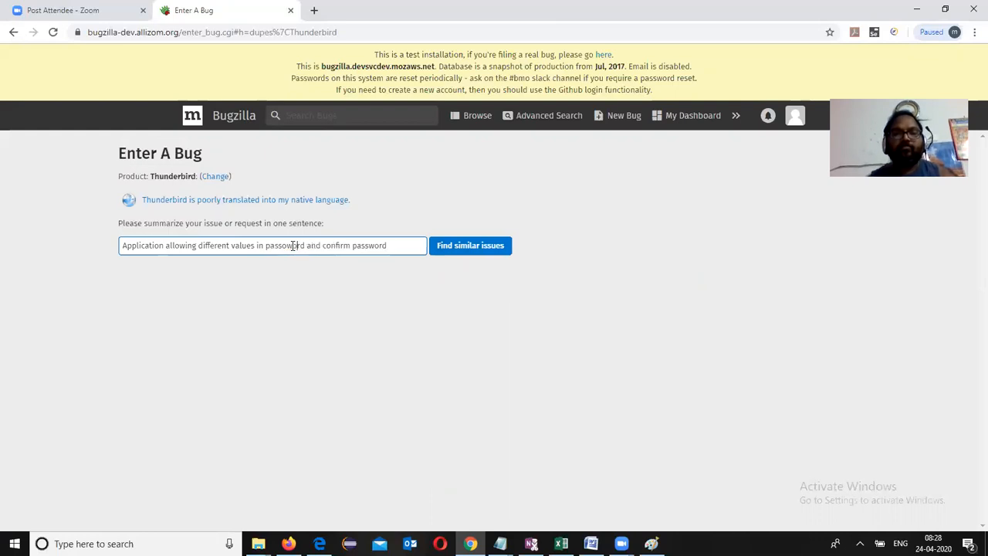
{"action": "left_click", "coordinate": [479, 249]}
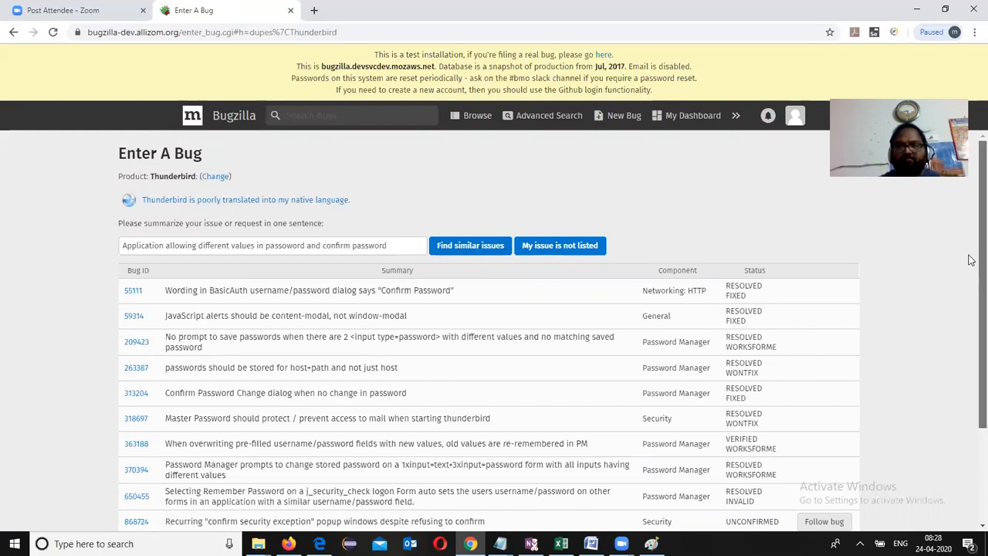
Step: Skip the similar-issue results with 'My issue is not listed' to reach the full bug form
{"action": "scroll", "coordinate": [971, 262], "scroll_direction": "down", "scroll_amount": 3}
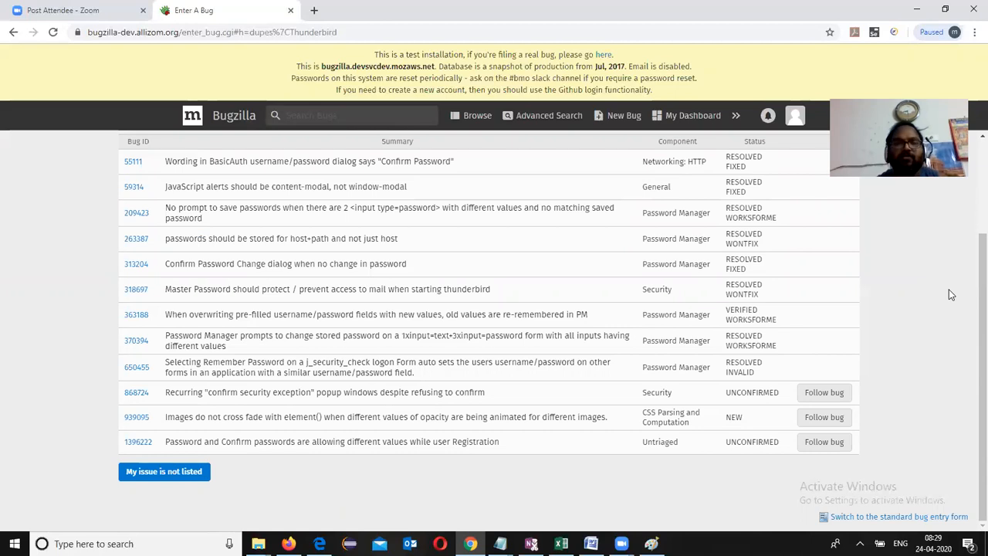
{"action": "left_click", "coordinate": [150, 472]}
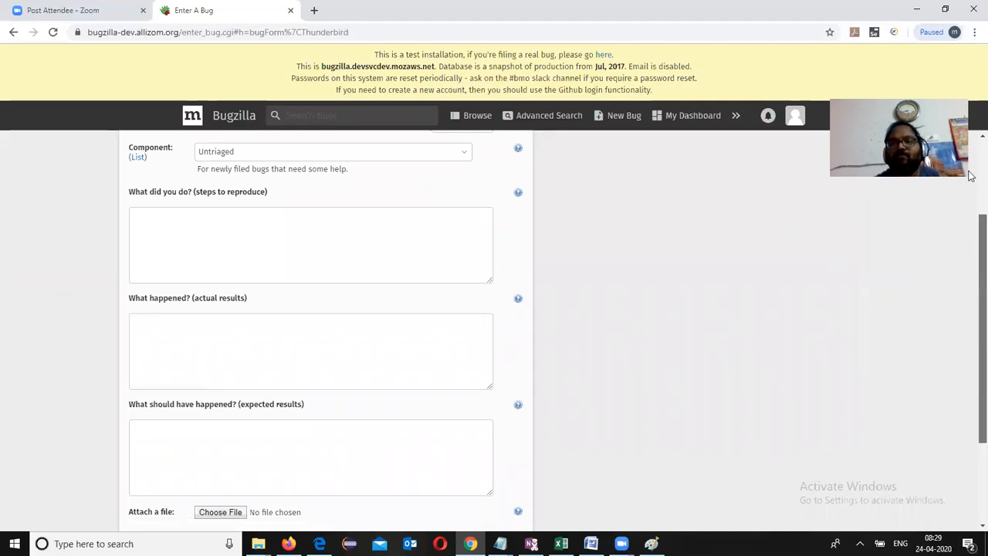
Step: Choose Version 6 Branch and leave Component on Untriaged
{"action": "scroll", "coordinate": [970, 232], "scroll_direction": "up", "scroll_amount": 2}
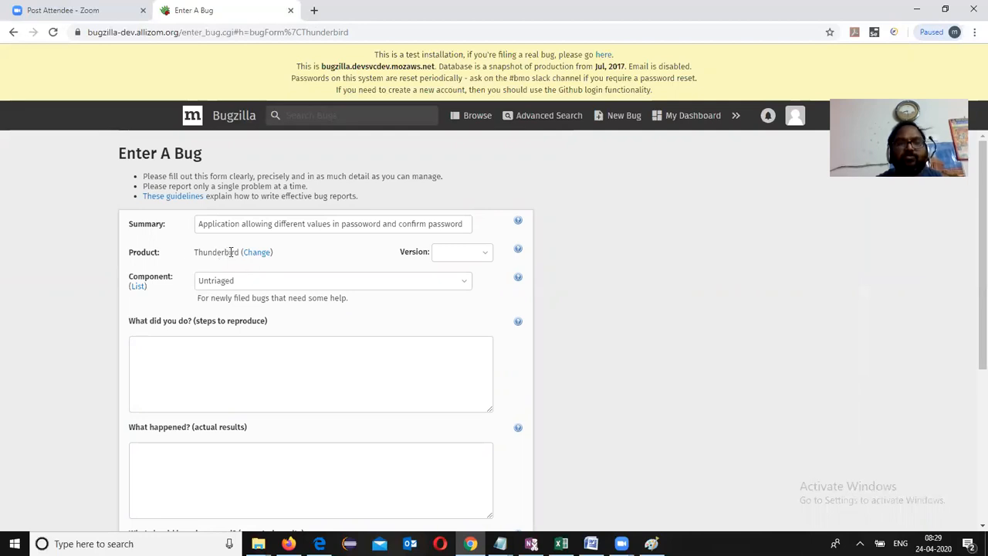
{"action": "left_click", "coordinate": [486, 255]}
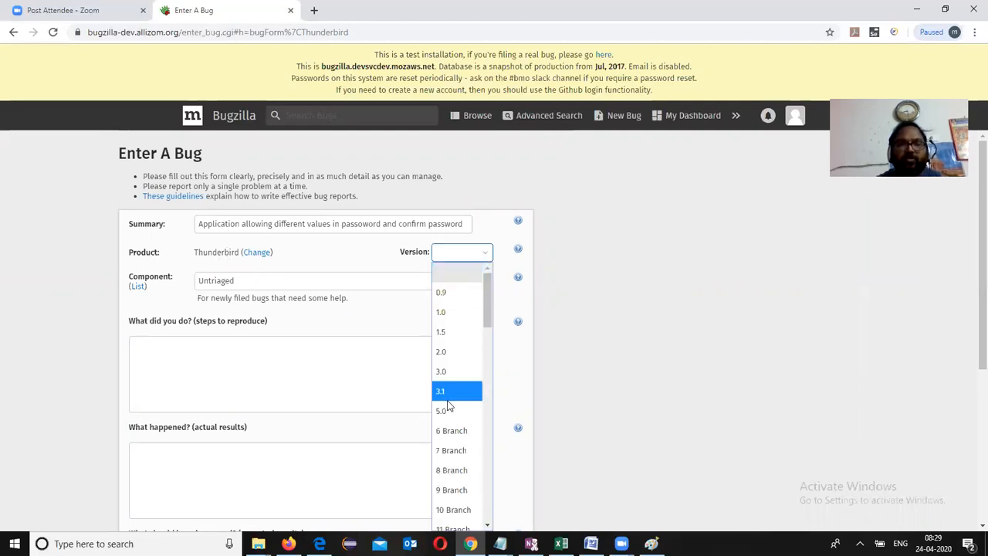
{"action": "left_click", "coordinate": [448, 434]}
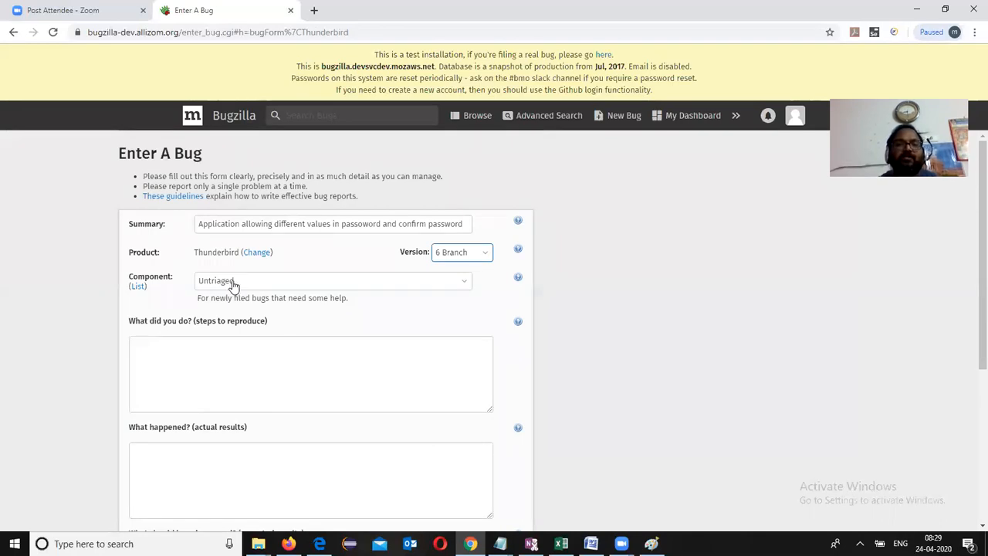
{"action": "left_click", "coordinate": [461, 288]}
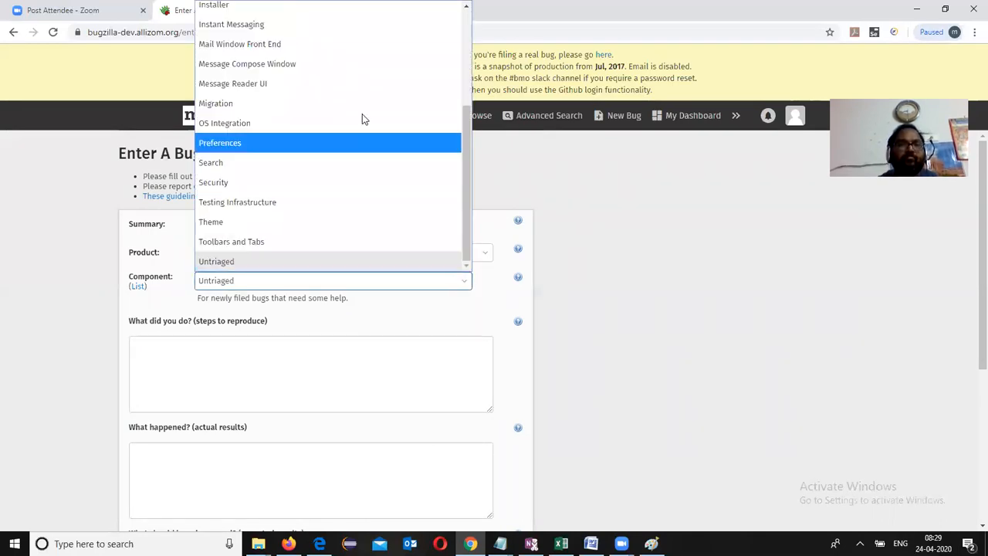
{"action": "left_click", "coordinate": [345, 262]}
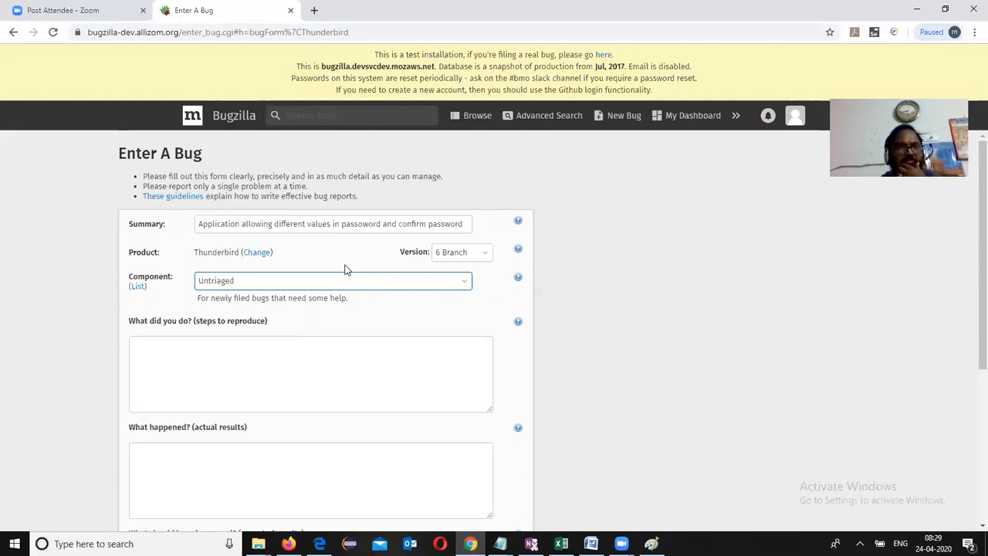
{"action": "left_click", "coordinate": [279, 346]}
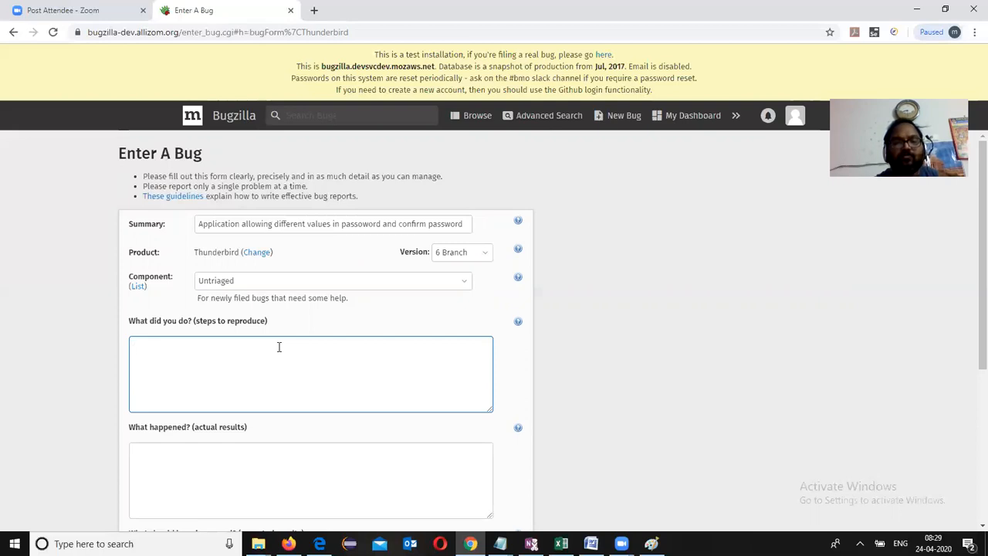
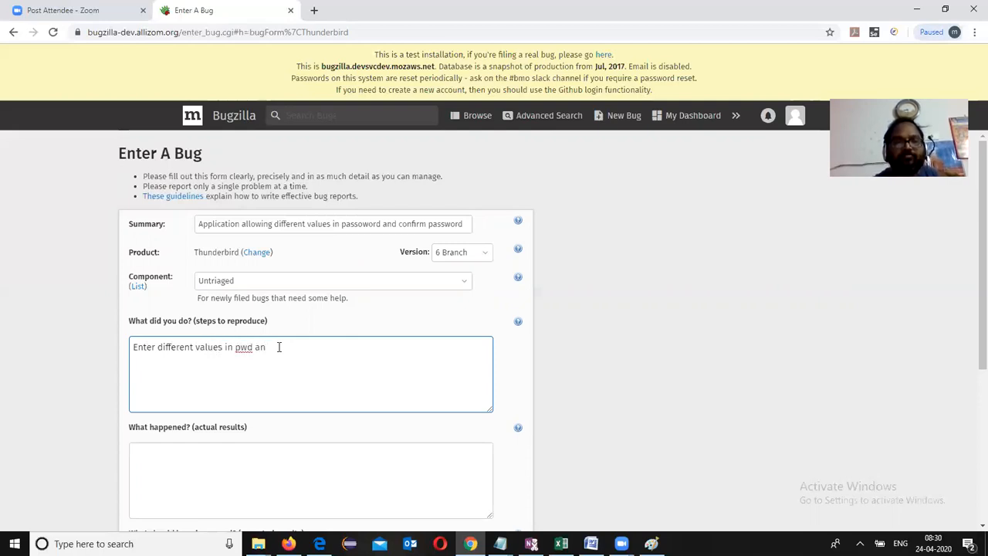
Step: Write the steps: enter different pwd and confirm pwd values, click Submit, listing both sample passwords on separate lines
{"action": "key", "text": "BackSpace"}
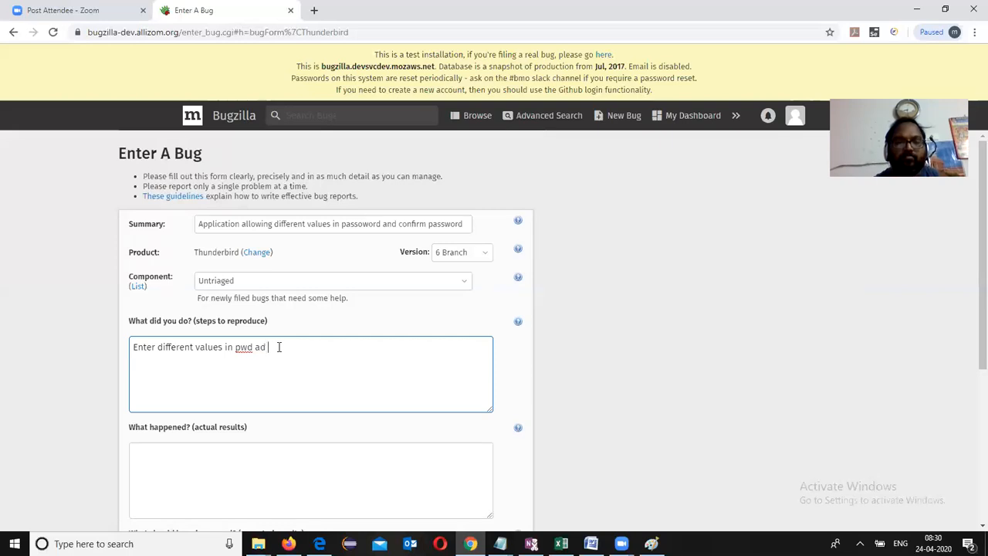
{"action": "key", "text": "BackSpace"}
{"action": "key", "text": "BackSpace"}
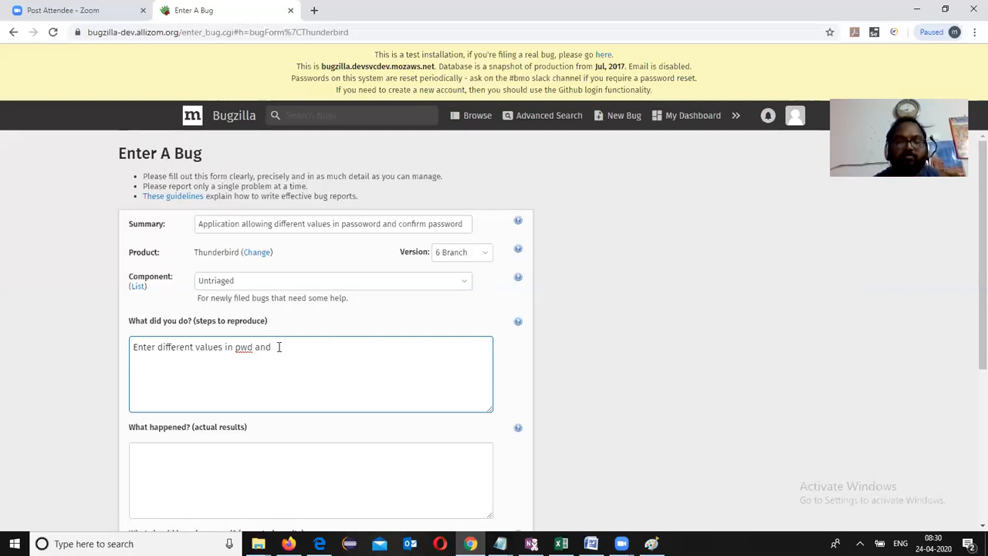
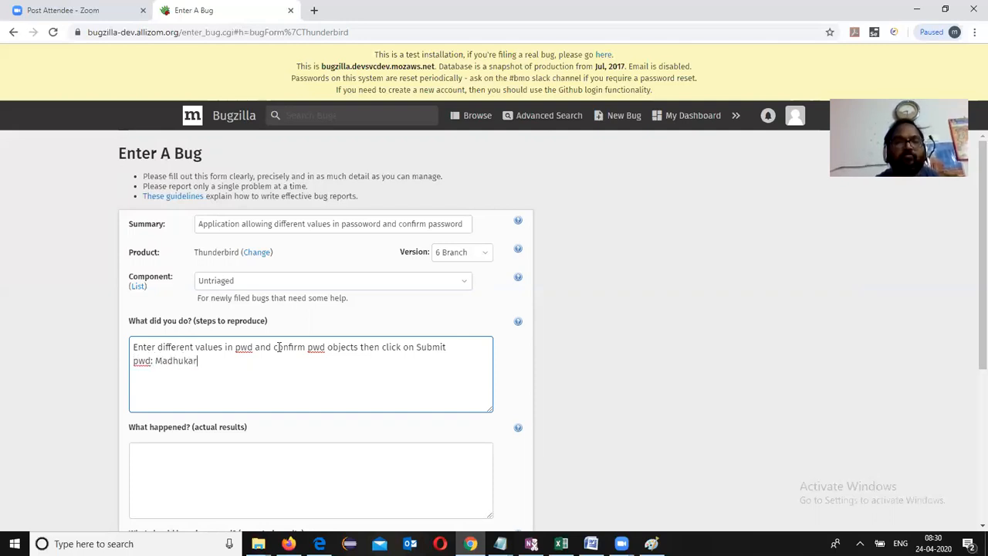
{"action": "key", "text": "Return"}
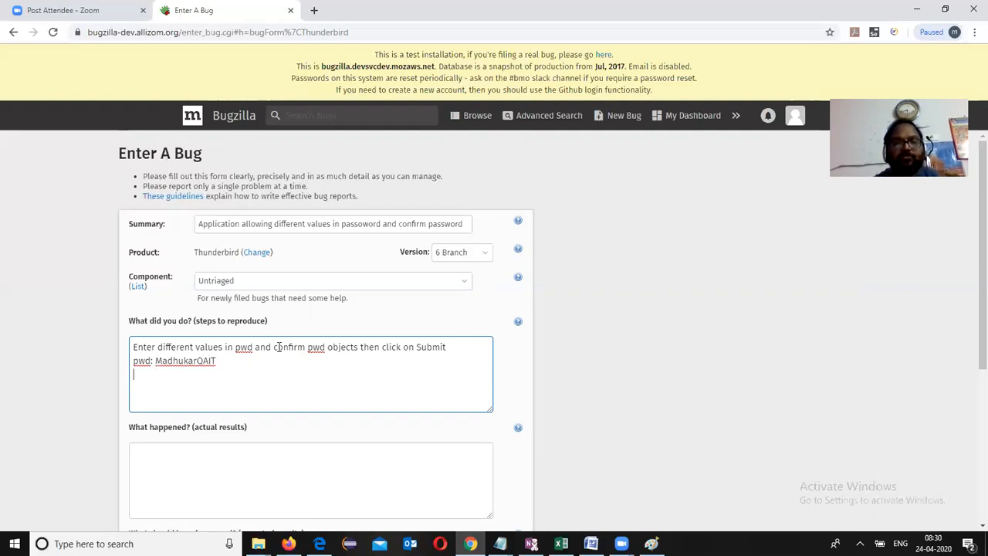
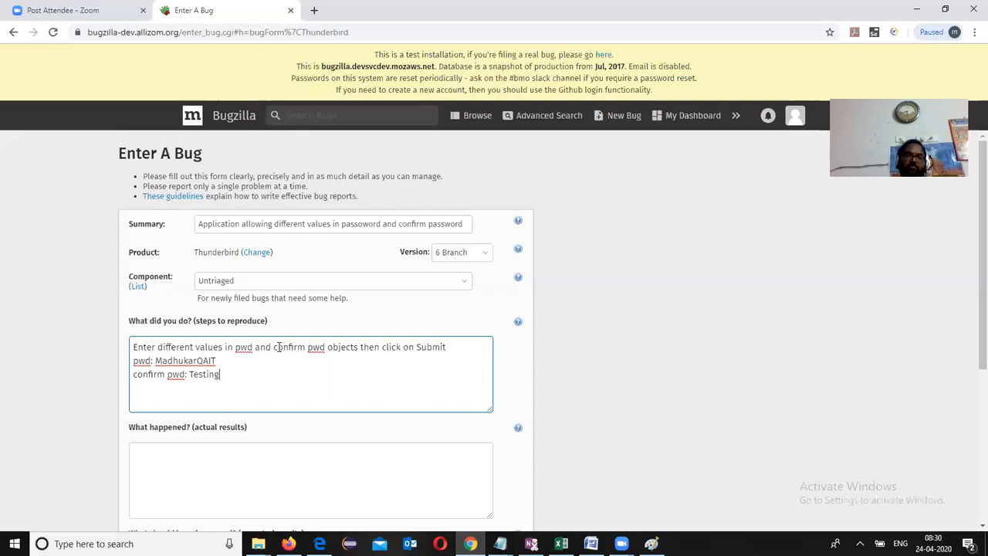
Step: Enter the actual result 'successfully customer able to register', correcting the misspelling
{"action": "left_click", "coordinate": [195, 470]}
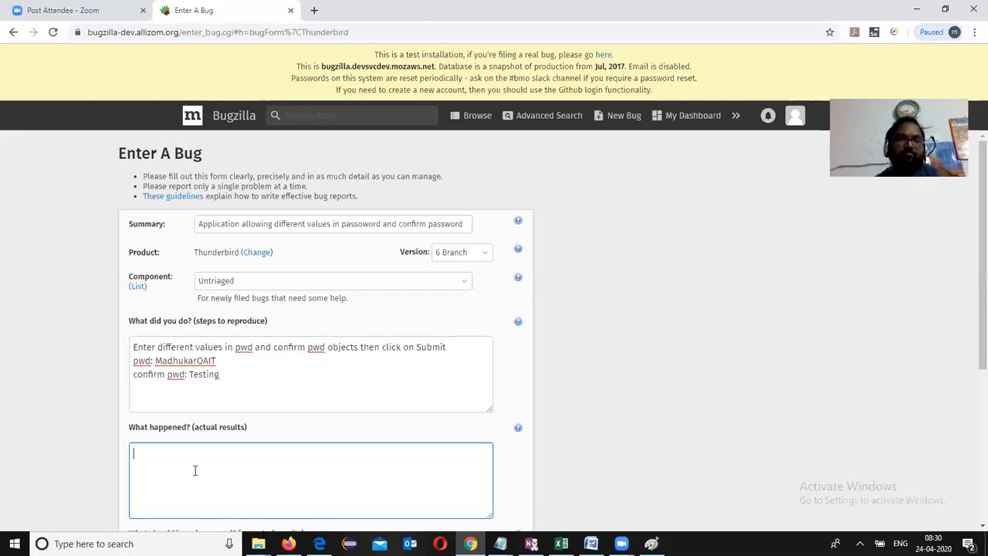
{"action": "type", "text": "success"}
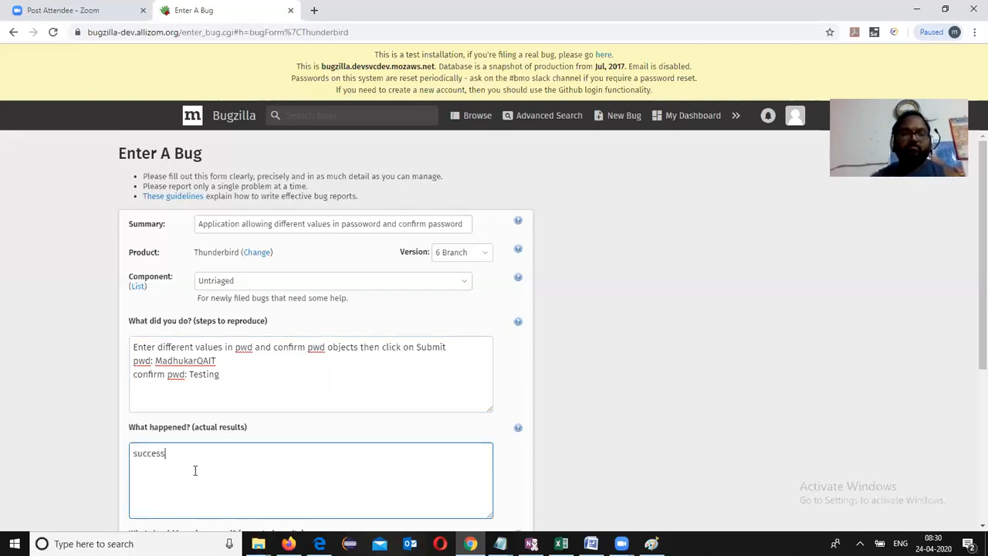
{"action": "type", "text": "fuky "}
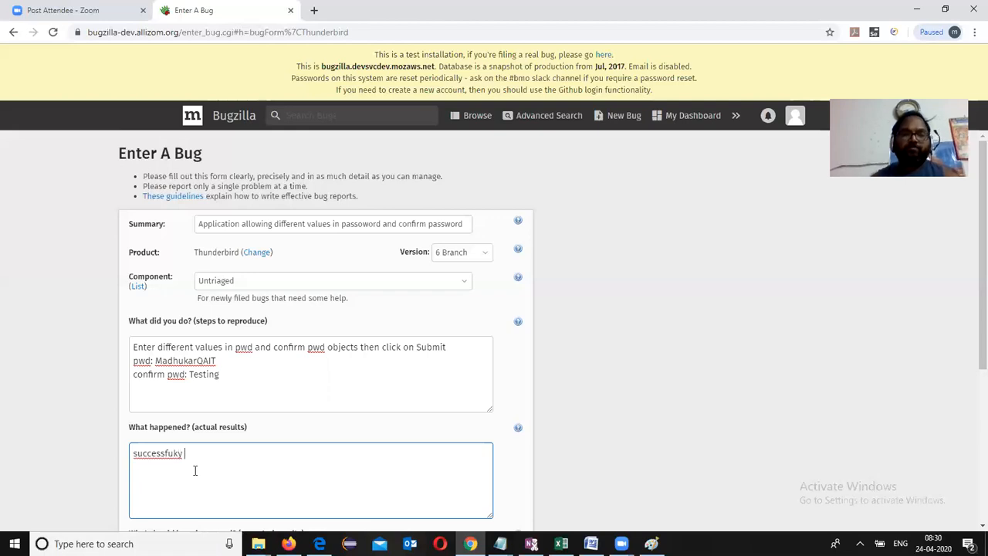
{"action": "type", "text": "use"}
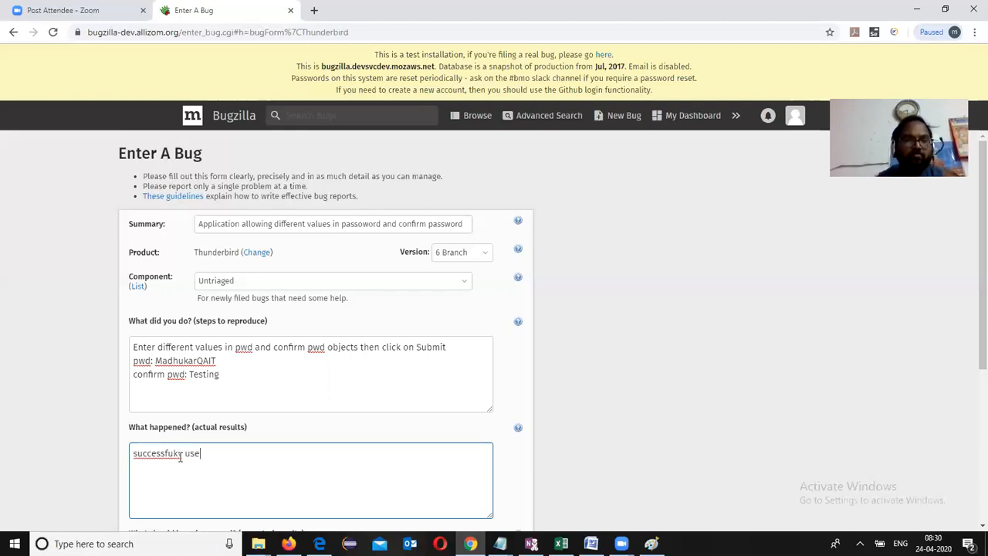
{"action": "left_click", "coordinate": [180, 455]}
{"action": "key", "text": "BackSpace"}
{"action": "type", "text": "lly"}
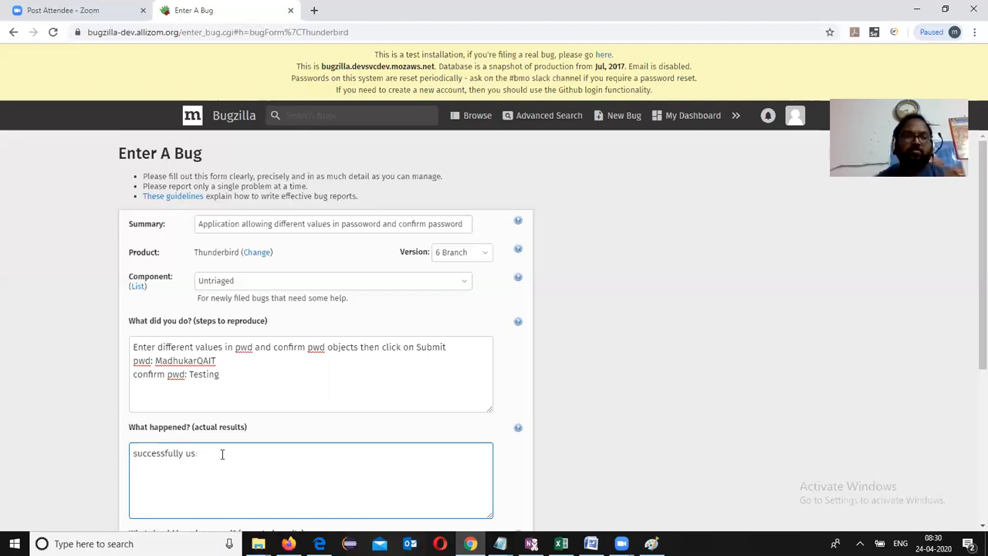
{"action": "type", "text": "tomer able to register"}
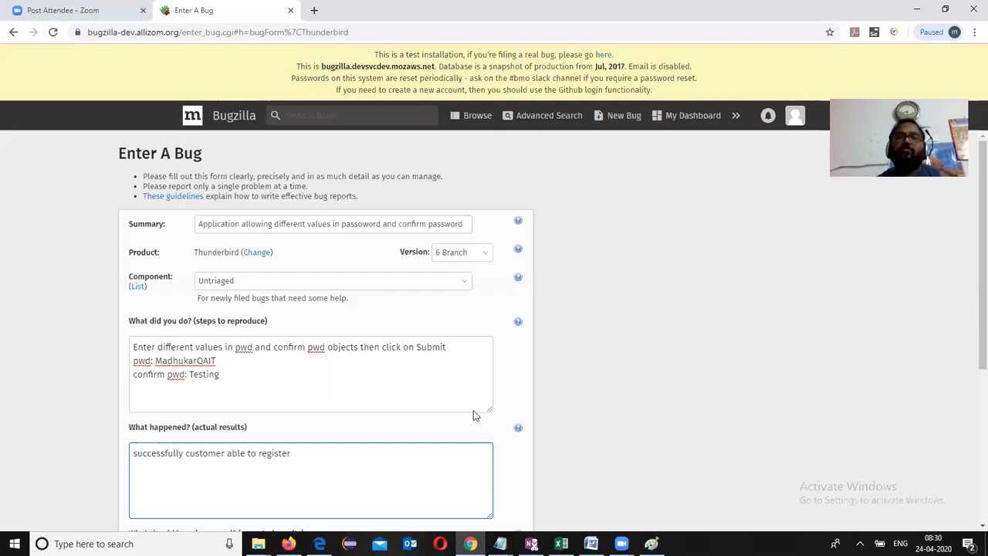
Step: Enter the expected result 'Error message should popup'
{"action": "left_click_drag", "start_coordinate": [981, 271], "coordinate": [928, 417]}
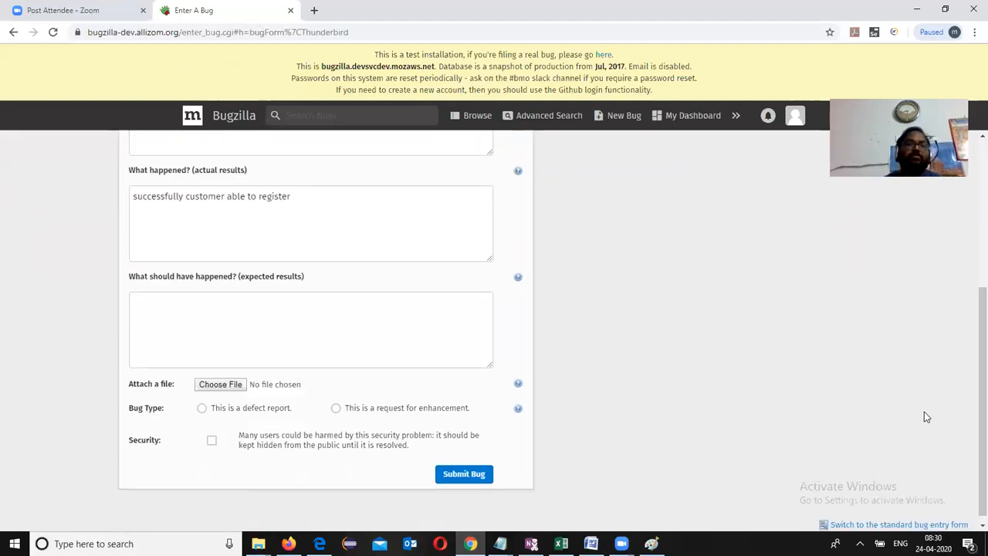
{"action": "left_click", "coordinate": [260, 316]}
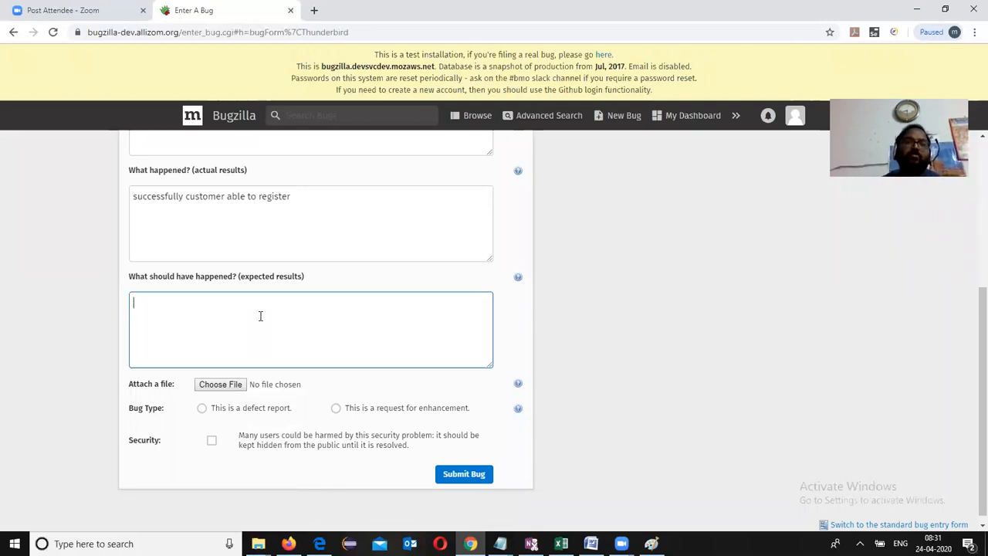
{"action": "type", "text": "Error message should "}
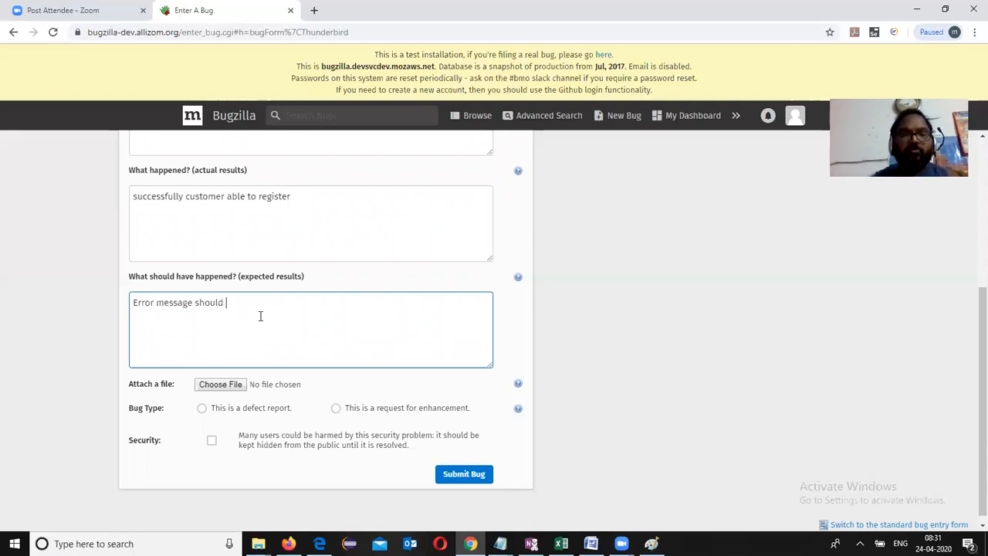
{"action": "type", "text": "popup"}
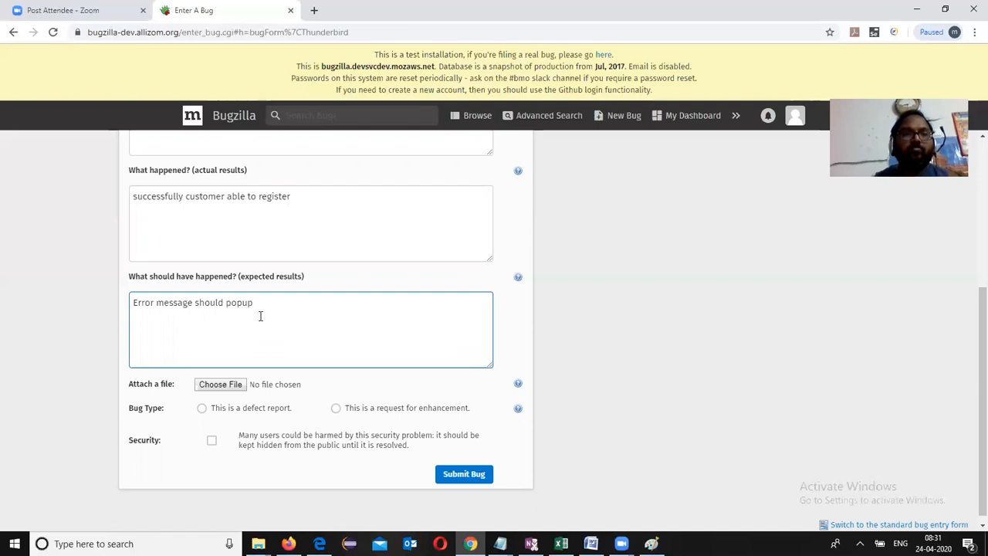
{"action": "left_click", "coordinate": [230, 386]}
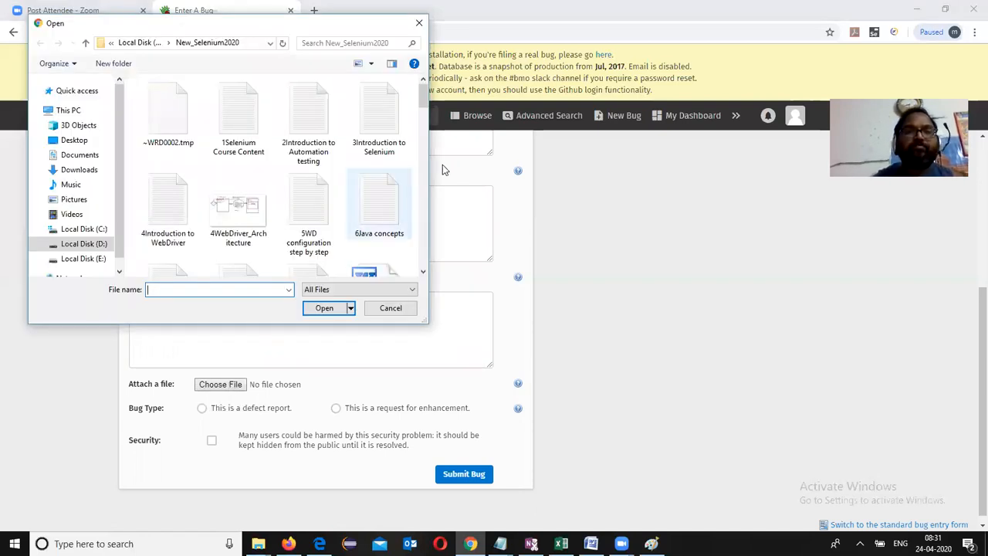
Step: Browse the attachment chooser's New_Selenium2020 folder of Selenium course files
{"action": "left_click", "coordinate": [423, 271]}
{"action": "scroll", "coordinate": [423, 272], "scroll_direction": "down", "scroll_amount": 4}
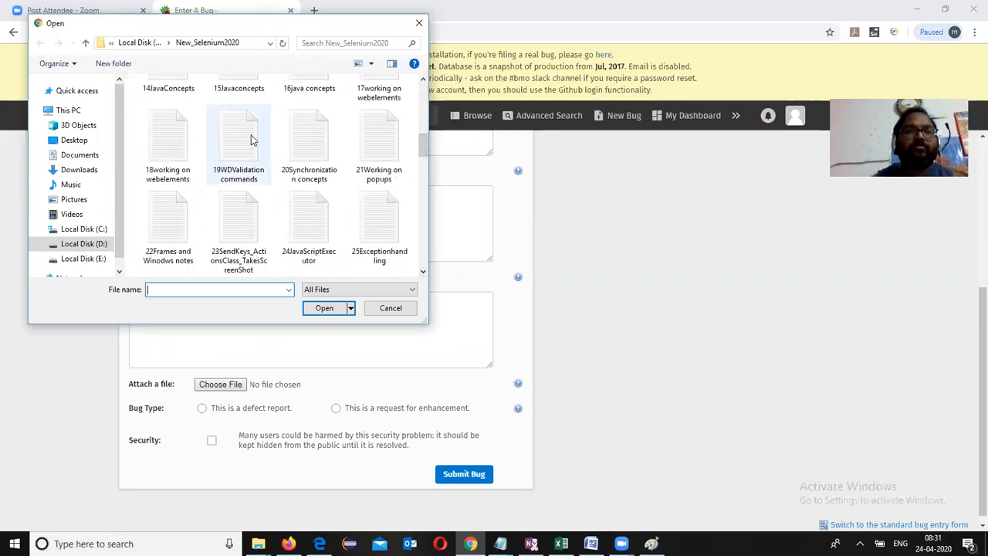
{"action": "left_click_drag", "start_coordinate": [423, 145], "coordinate": [422, 86]}
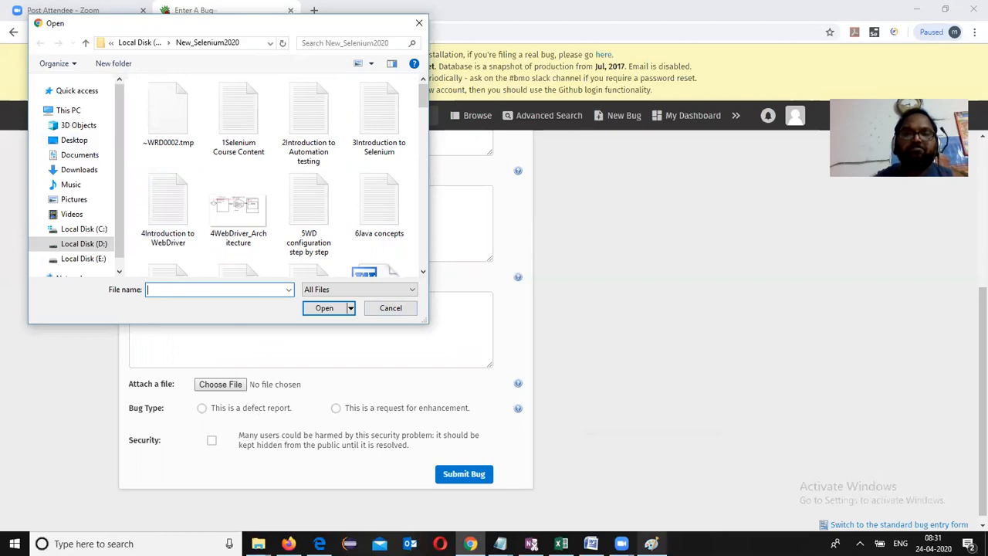
{"action": "left_click", "coordinate": [652, 544]}
Step: Cancel a Save As in Paint, then close Paint choosing Don't Save for the screenshot
{"action": "left_click", "coordinate": [17, 22]}
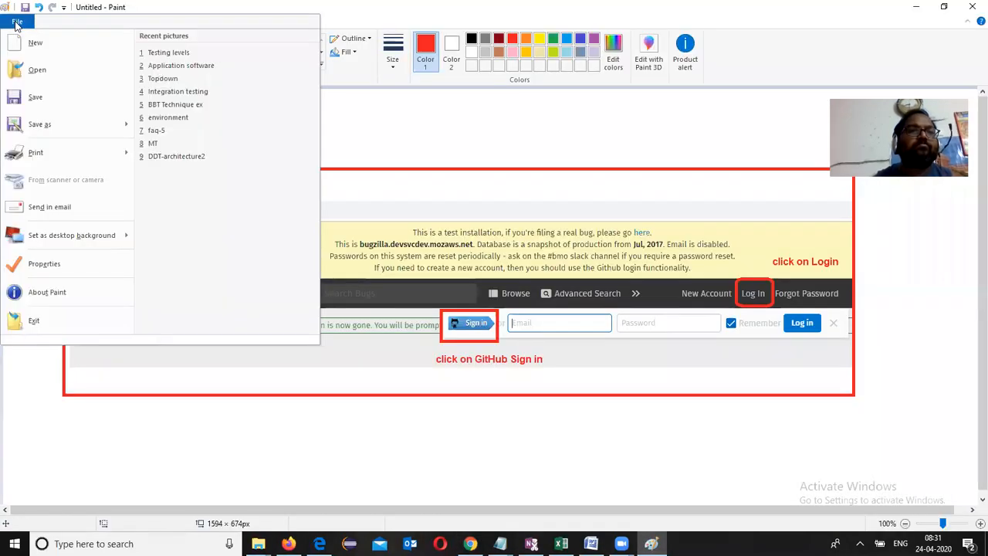
{"action": "left_click", "coordinate": [23, 102]}
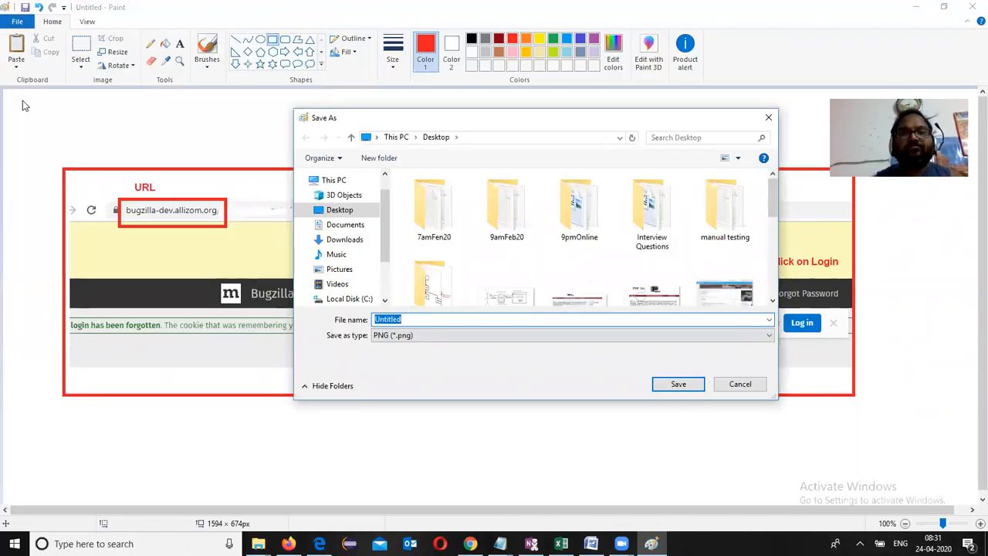
{"action": "left_click", "coordinate": [768, 118]}
{"action": "left_click", "coordinate": [972, 7]}
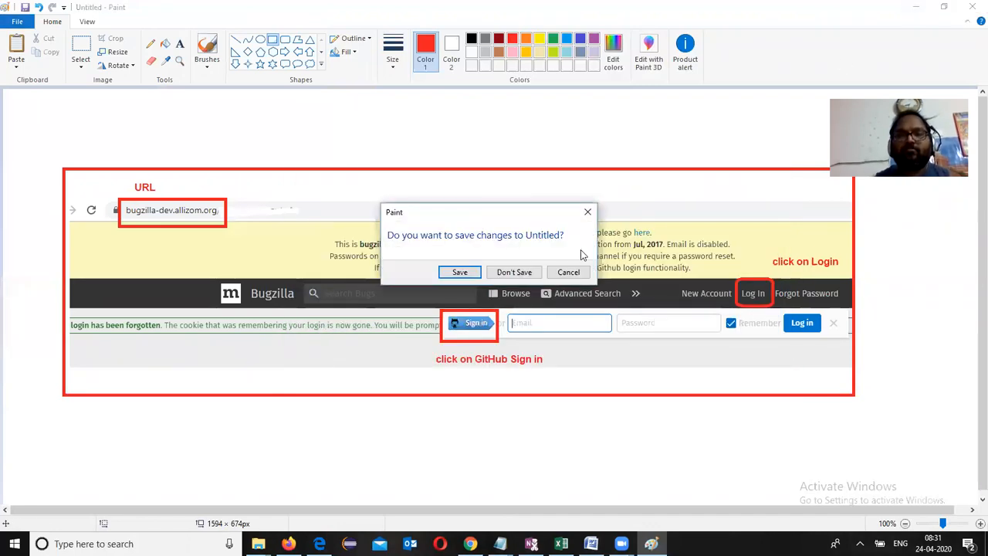
{"action": "left_click", "coordinate": [513, 272]}
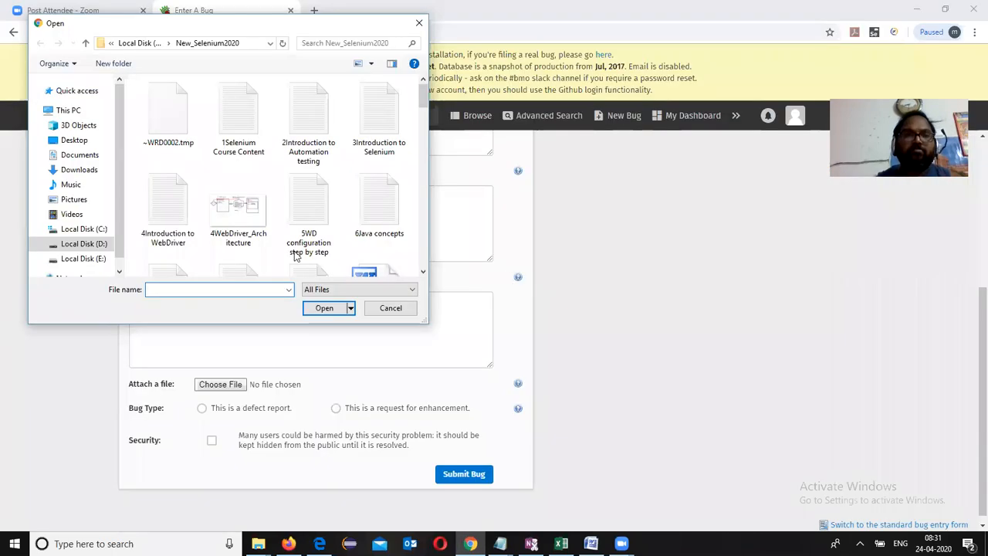
Step: Attach Capture2.PNG from the Desktop, filling Capture2.PNG as the file description
{"action": "left_click", "coordinate": [77, 139]}
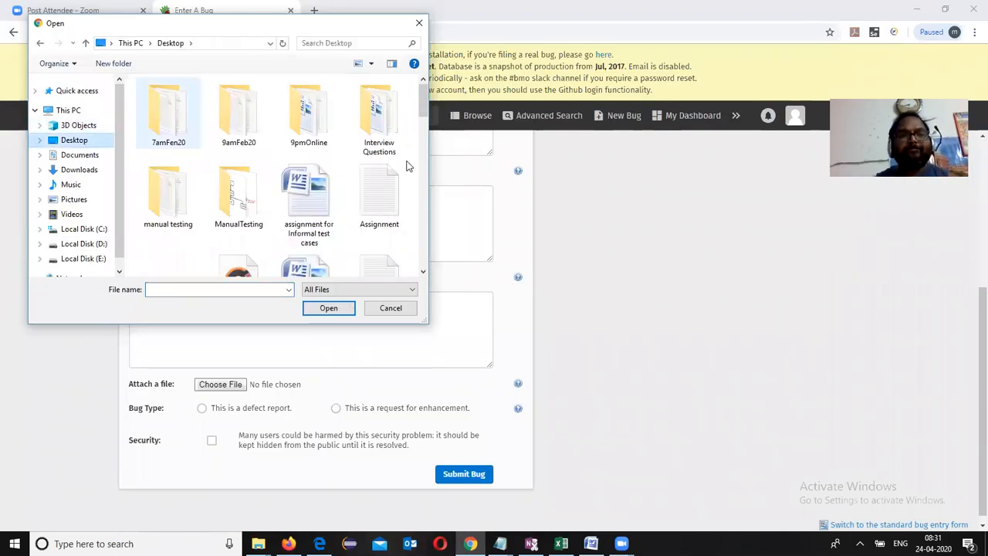
{"action": "left_click_drag", "start_coordinate": [424, 99], "coordinate": [420, 127]}
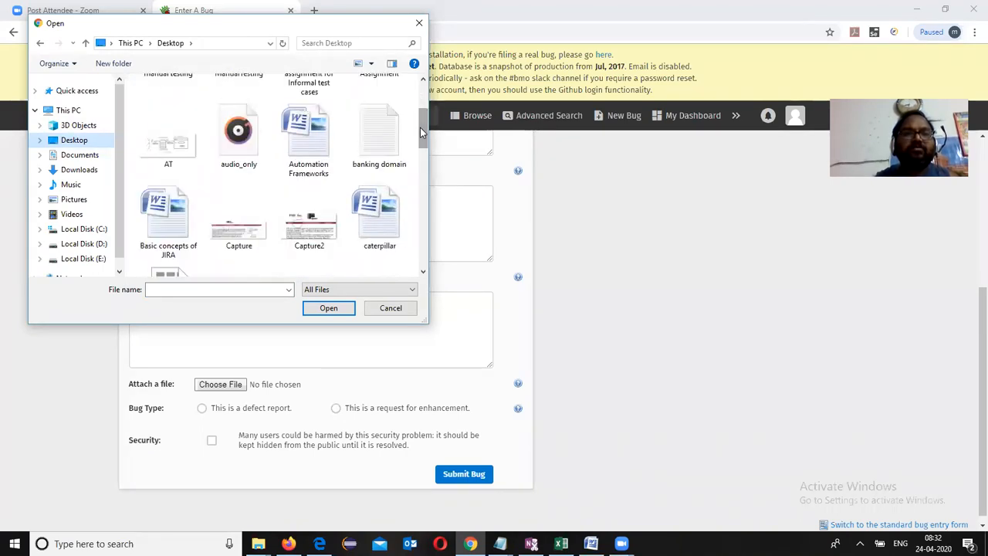
{"action": "left_click", "coordinate": [316, 224]}
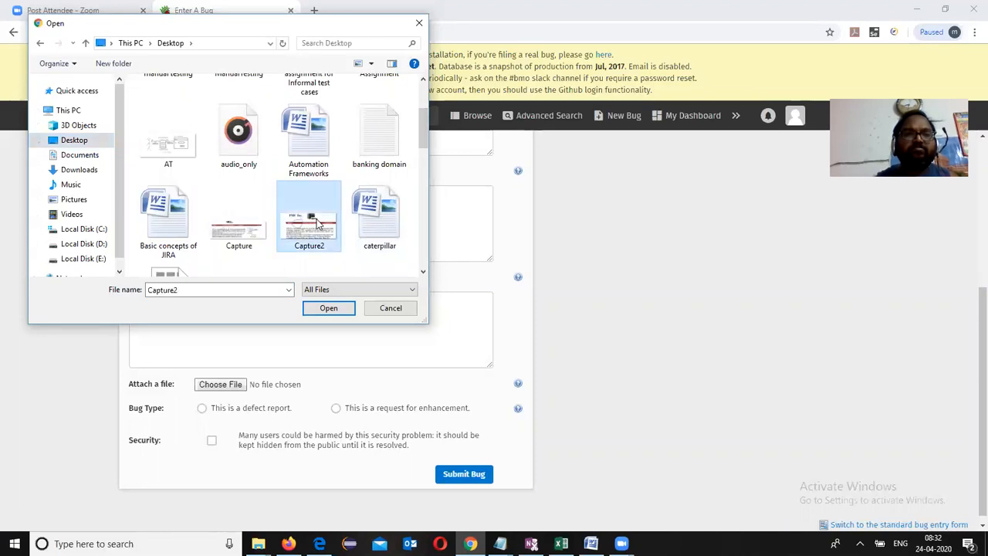
{"action": "left_click", "coordinate": [328, 307]}
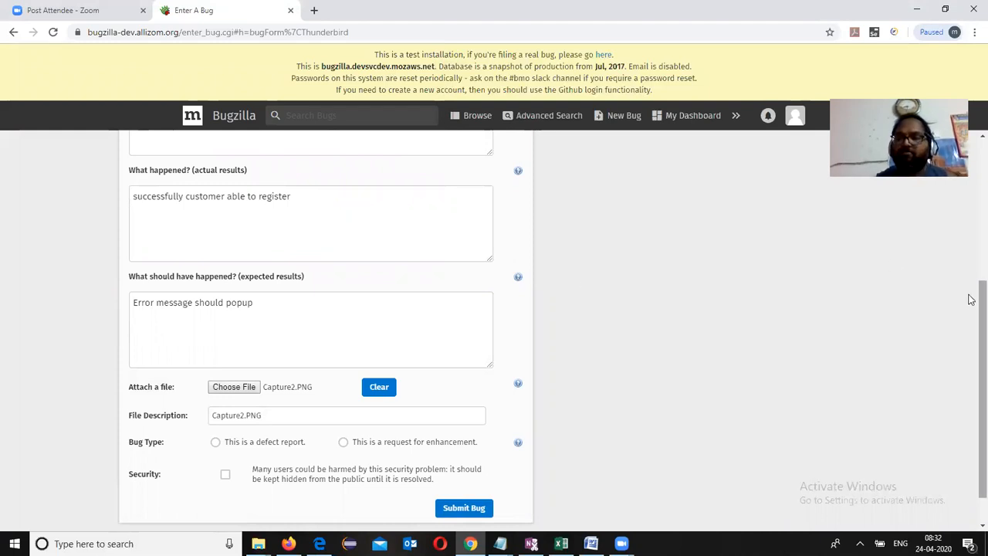
Step: Set Bug Type to 'This is a defect report.' and submit, creating bug 1396231
{"action": "scroll", "coordinate": [971, 317], "scroll_direction": "down", "scroll_amount": 1}
{"action": "scroll", "coordinate": [971, 313], "scroll_direction": "up", "scroll_amount": 2}
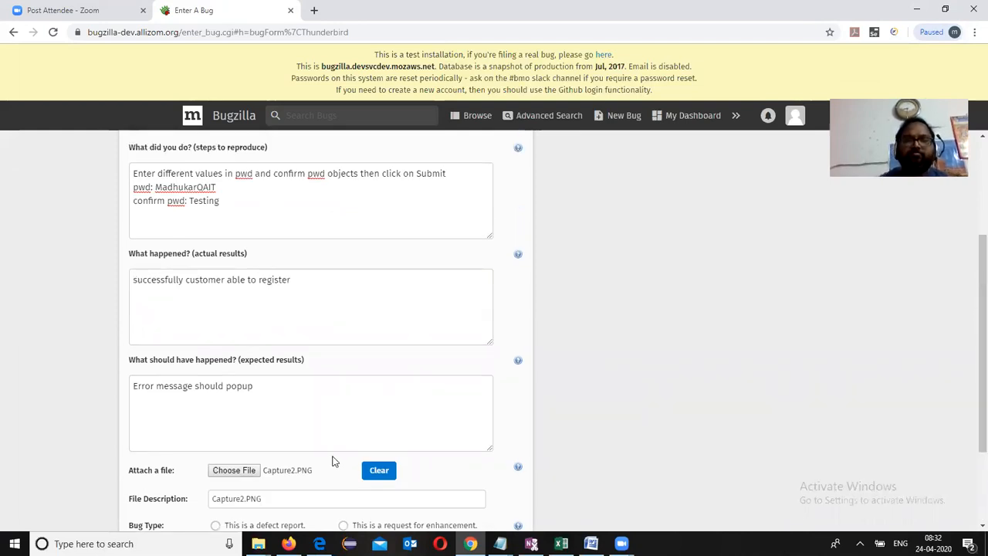
{"action": "scroll", "coordinate": [333, 461], "scroll_direction": "down", "scroll_amount": 2}
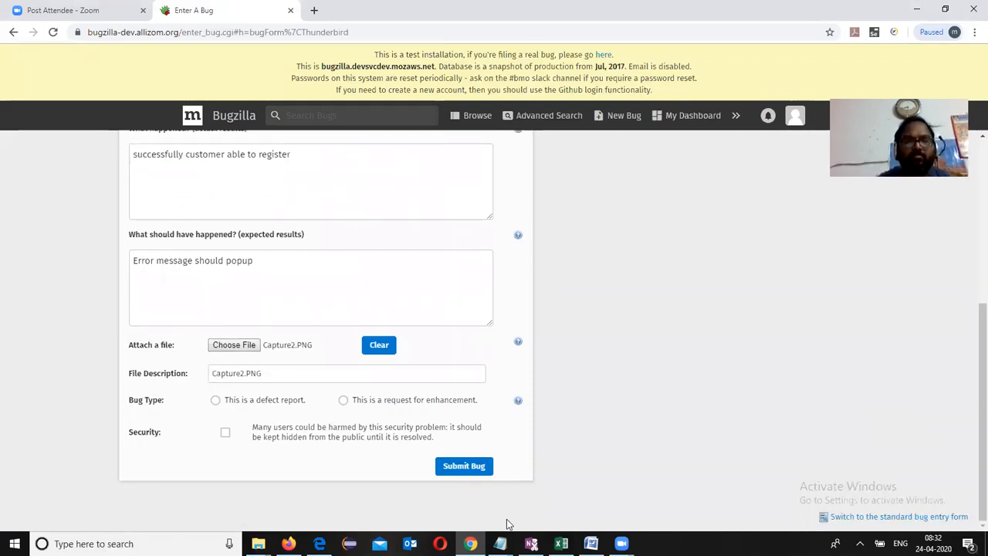
{"action": "left_click", "coordinate": [464, 468]}
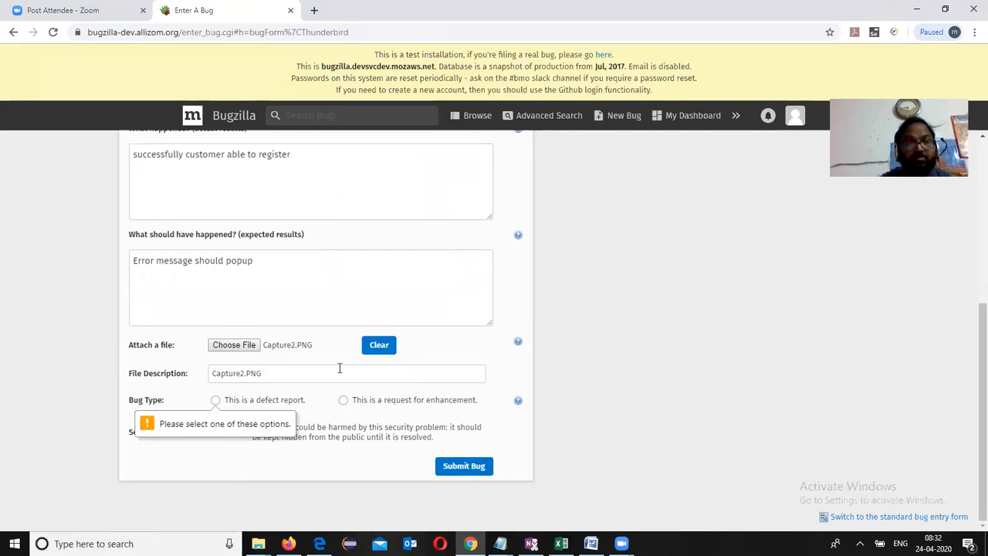
{"action": "left_click", "coordinate": [357, 299]}
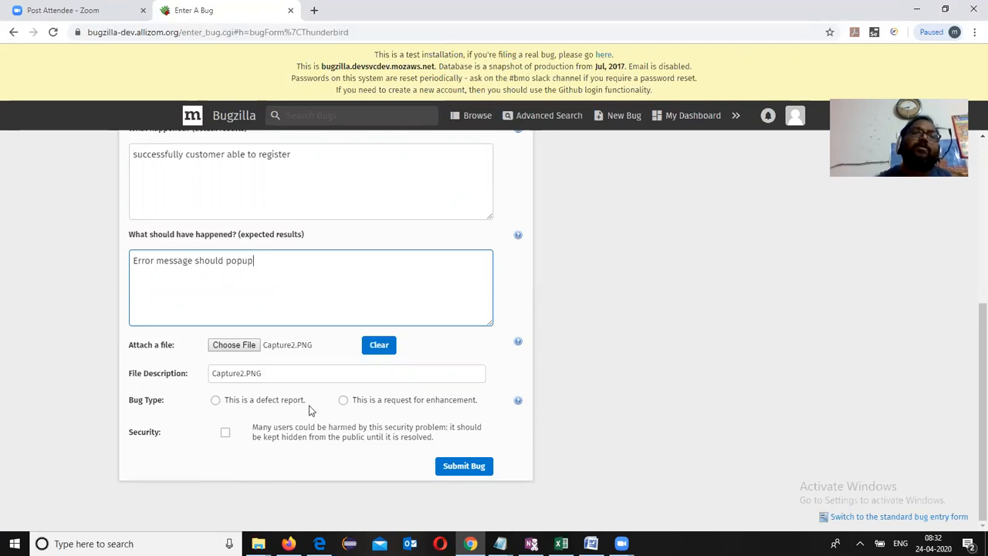
{"action": "left_click", "coordinate": [244, 403]}
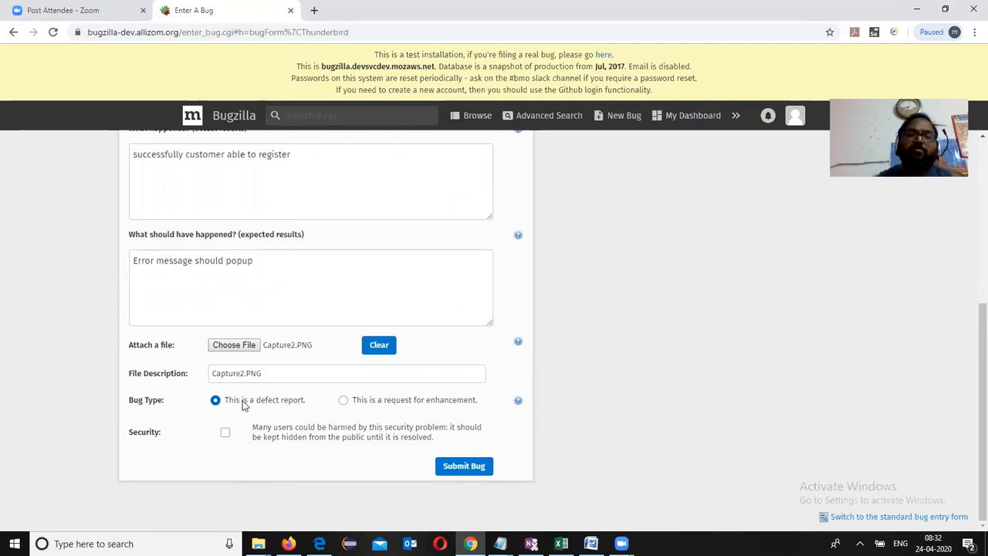
{"action": "left_click", "coordinate": [464, 466]}
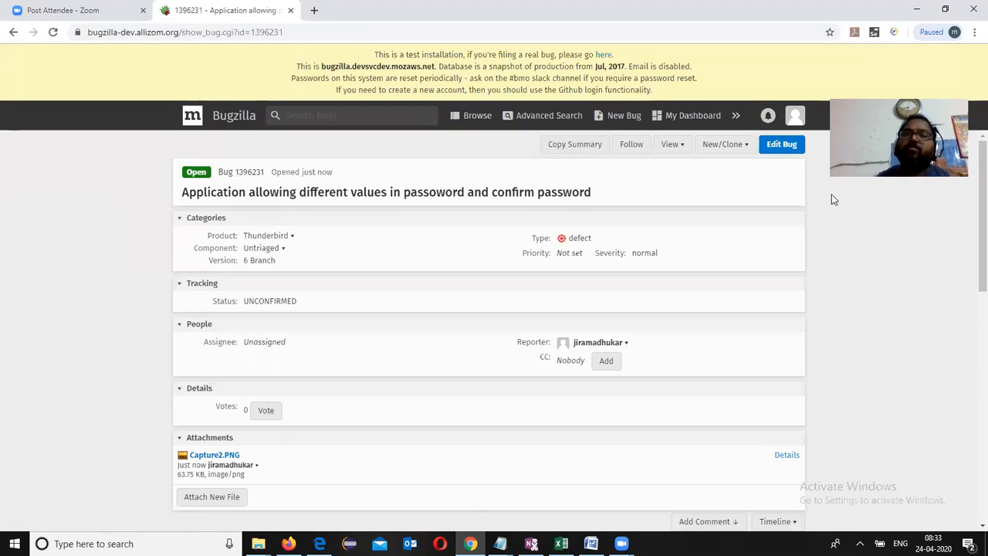
Step: Switch bug 1396231 into edit mode with Edit Bug
{"action": "left_click", "coordinate": [781, 146]}
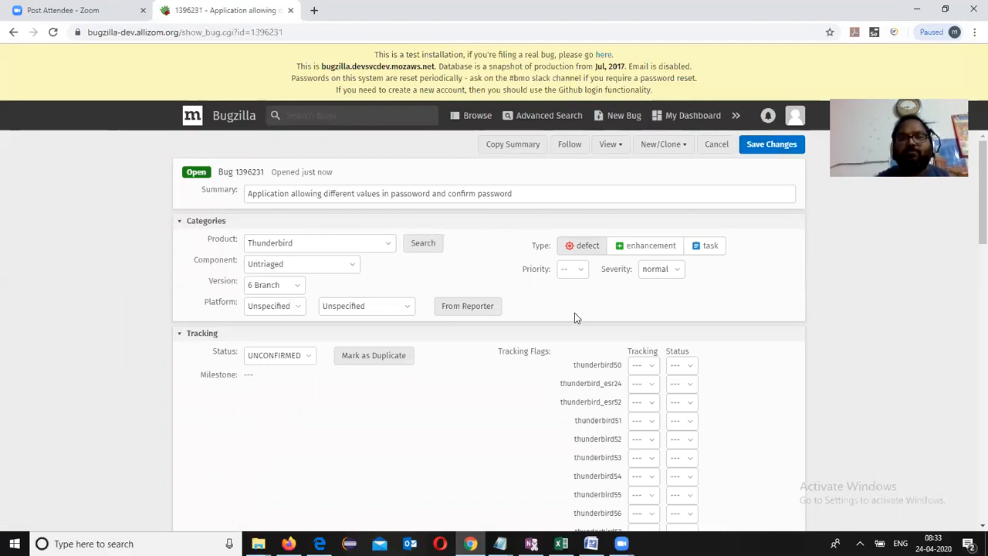
Step: Set the bug's priority to P1, leaving severity at normal
{"action": "left_click", "coordinate": [579, 275]}
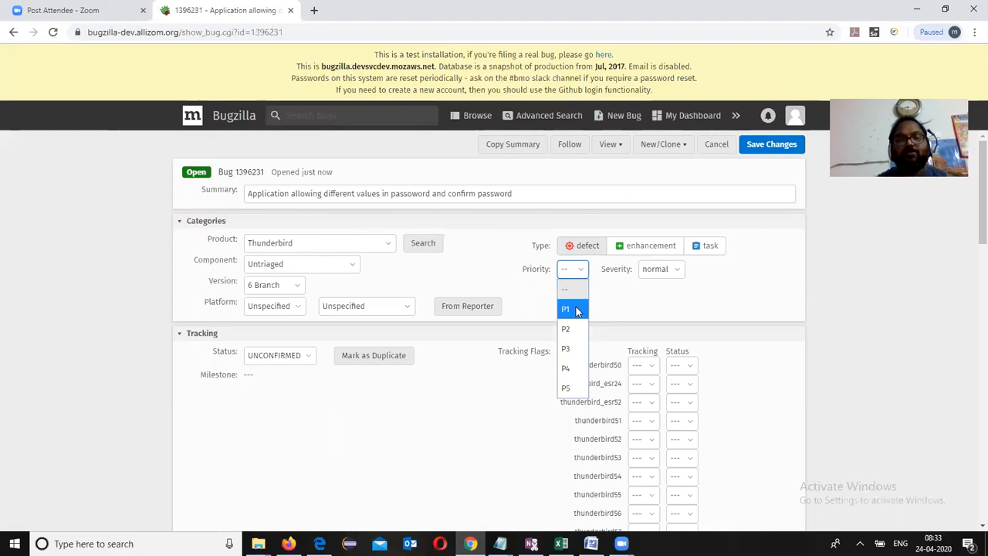
{"action": "left_click", "coordinate": [576, 309]}
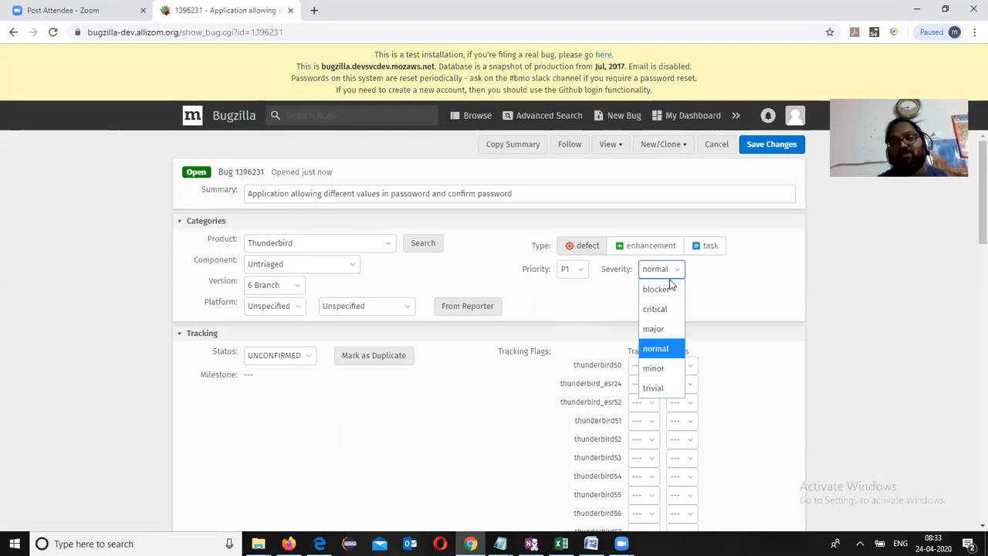
{"action": "left_click", "coordinate": [663, 351]}
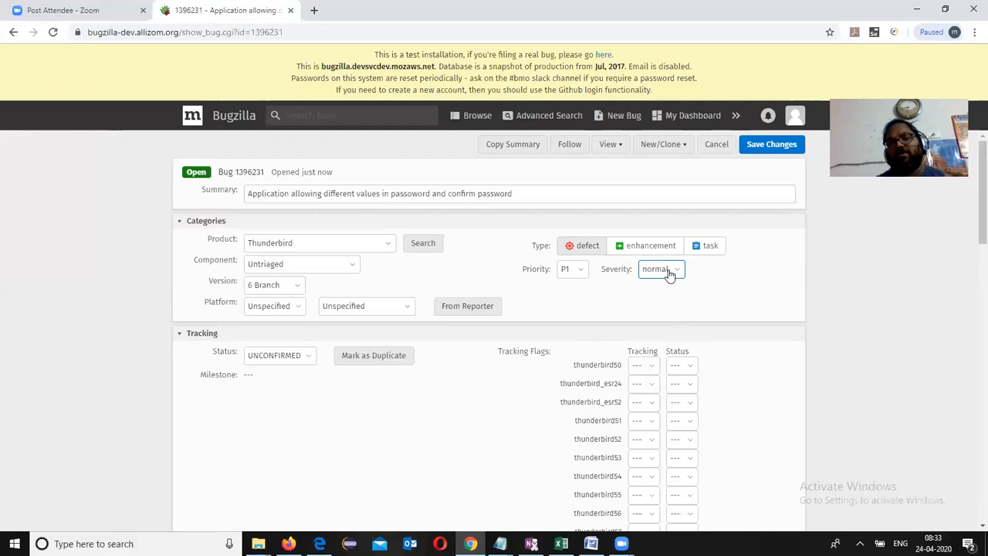
{"action": "left_click", "coordinate": [584, 276]}
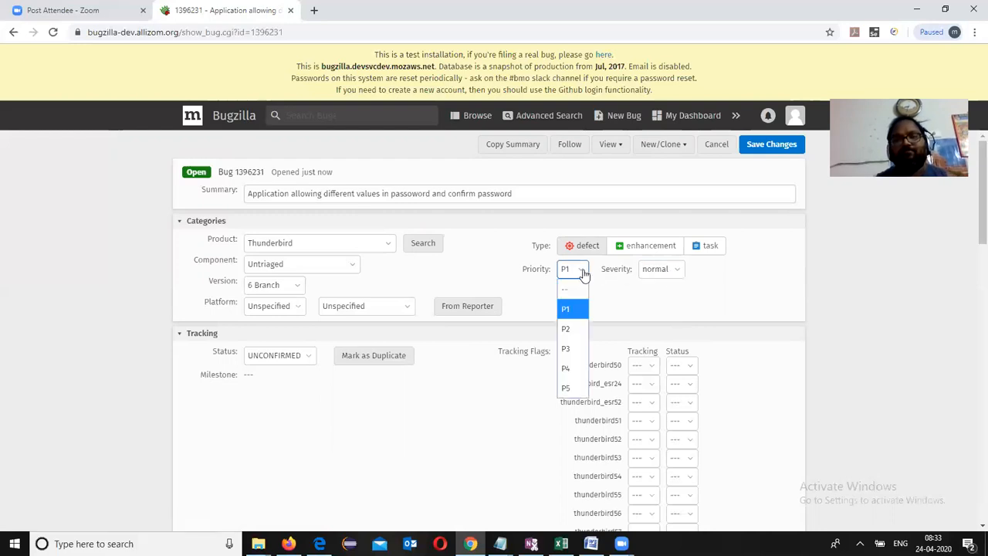
{"action": "left_click", "coordinate": [574, 310]}
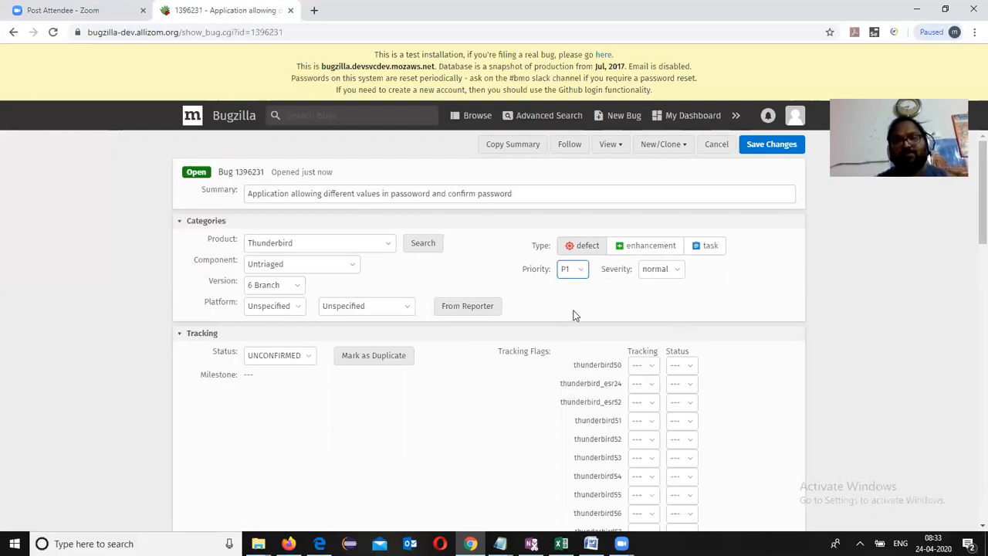
Step: Set the hardware platform to x86_64 and the operating system to Windows 10
{"action": "left_click", "coordinate": [295, 311]}
{"action": "left_click", "coordinate": [271, 408]}
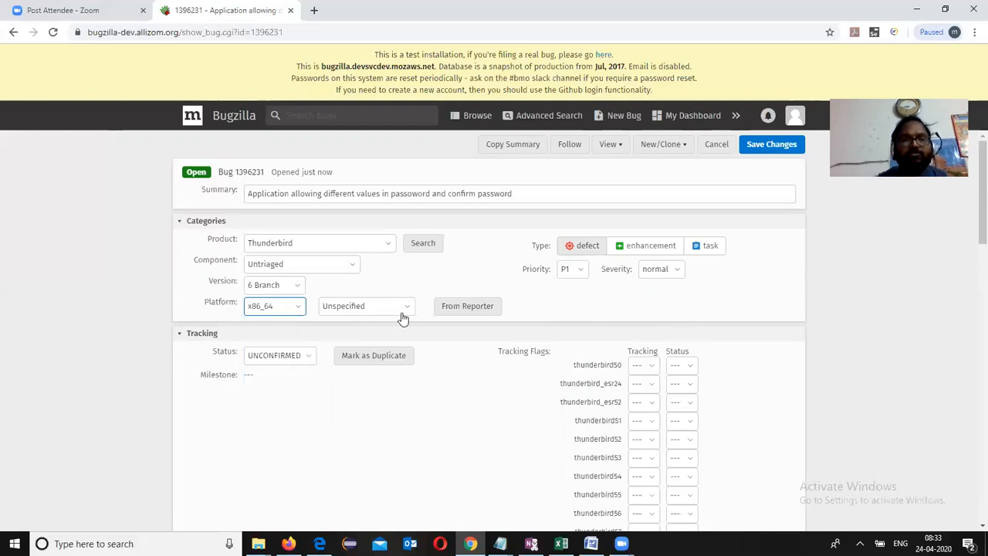
{"action": "left_click", "coordinate": [406, 312]}
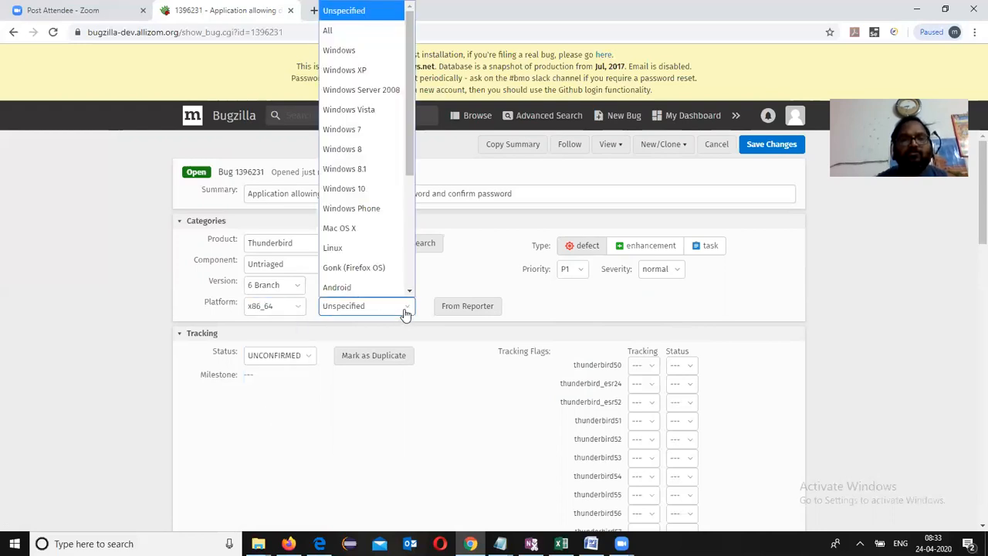
{"action": "left_click", "coordinate": [384, 187]}
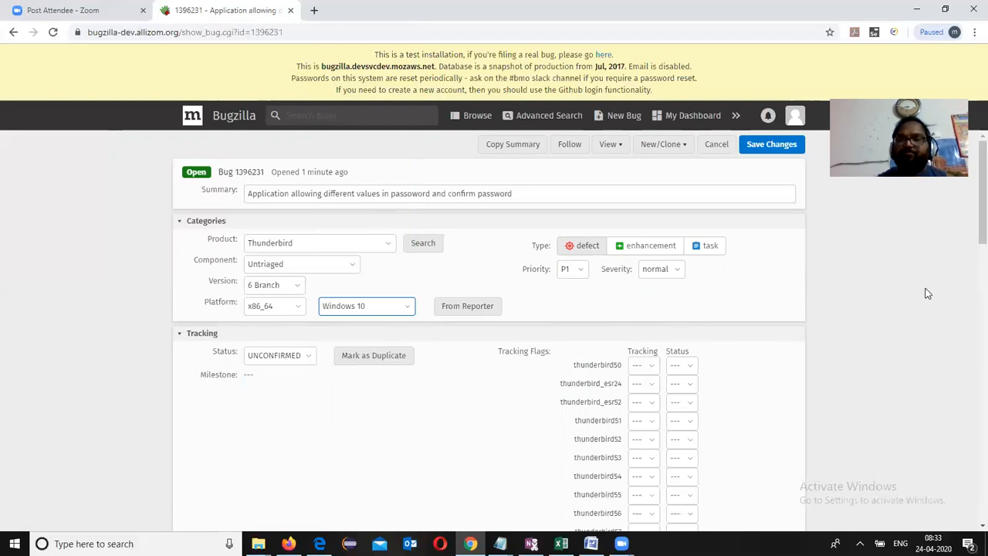
{"action": "scroll", "coordinate": [970, 244], "scroll_direction": "down", "scroll_amount": 3}
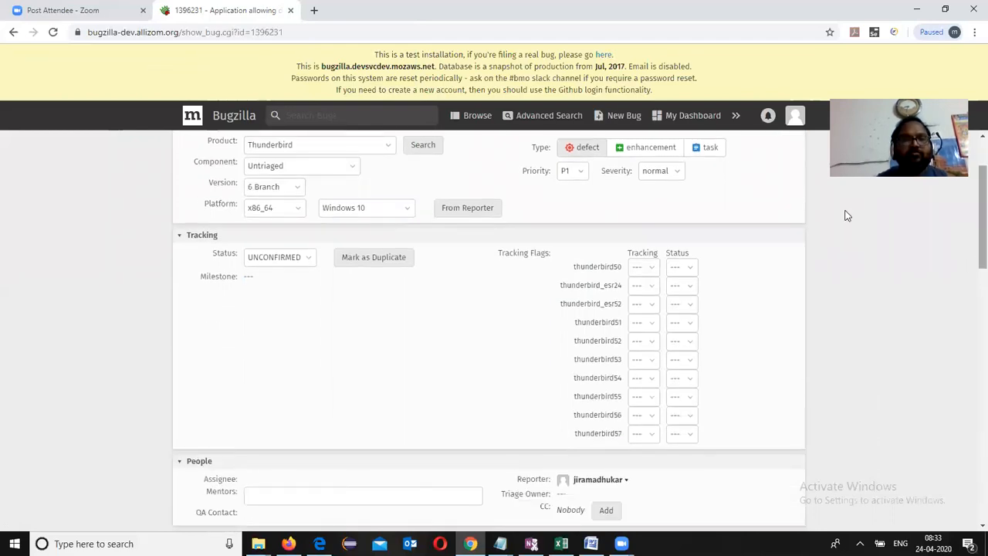
Step: Keep the status UNCONFIRMED and open an empty CC entry, then move to the Mentors field
{"action": "left_click", "coordinate": [308, 263]}
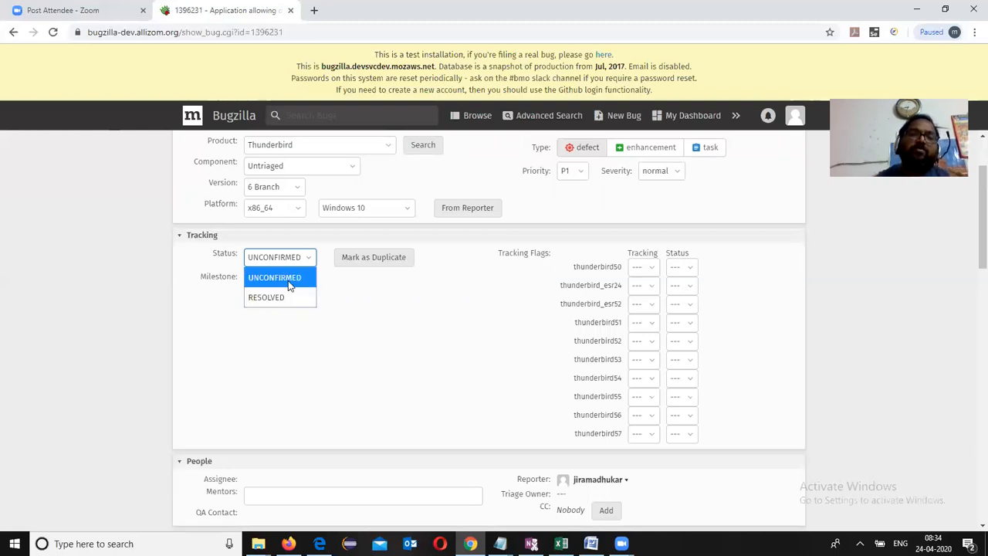
{"action": "left_click", "coordinate": [290, 285]}
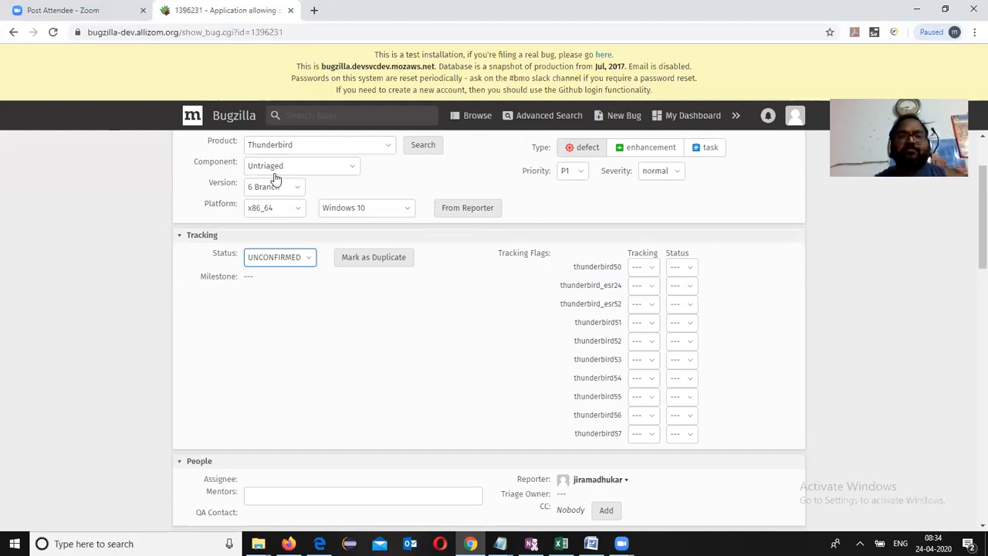
{"action": "left_click", "coordinate": [971, 266]}
{"action": "left_click_drag", "start_coordinate": [971, 267], "coordinate": [971, 335]}
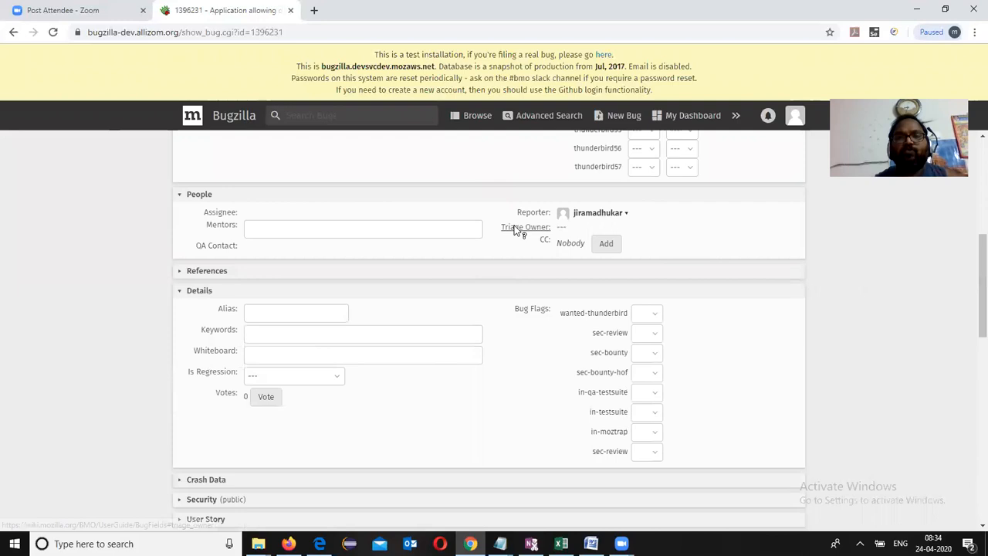
{"action": "left_click", "coordinate": [601, 245]}
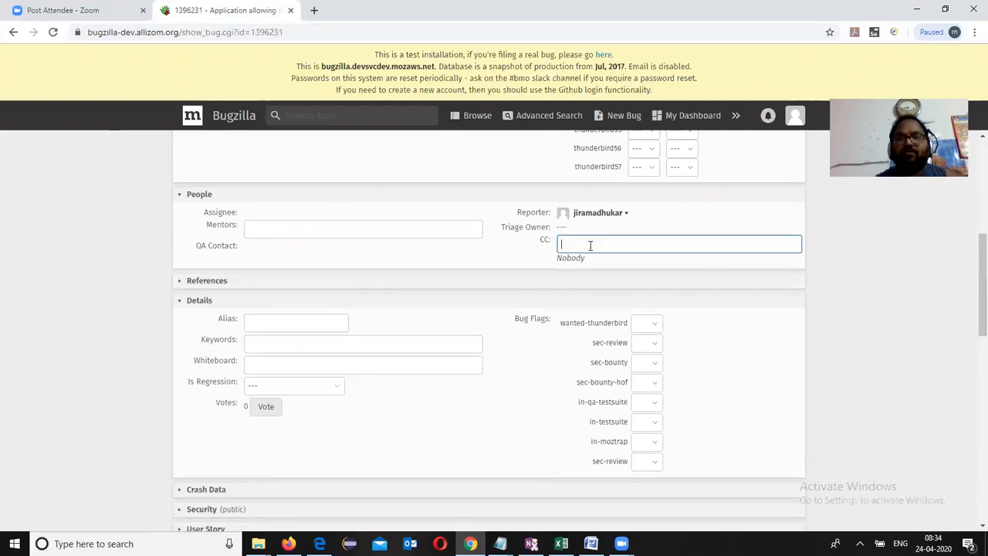
{"action": "left_click", "coordinate": [293, 232]}
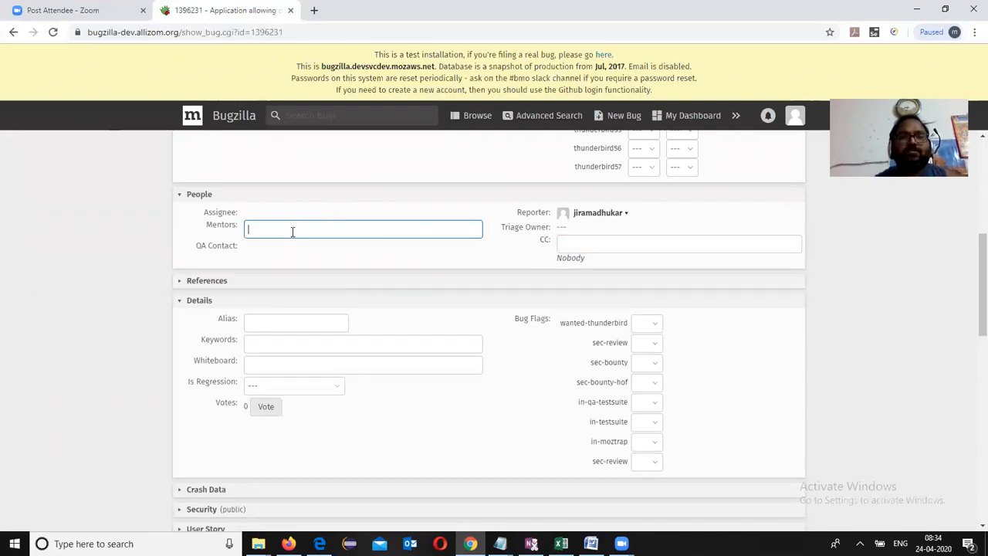
{"action": "left_click", "coordinate": [231, 247]}
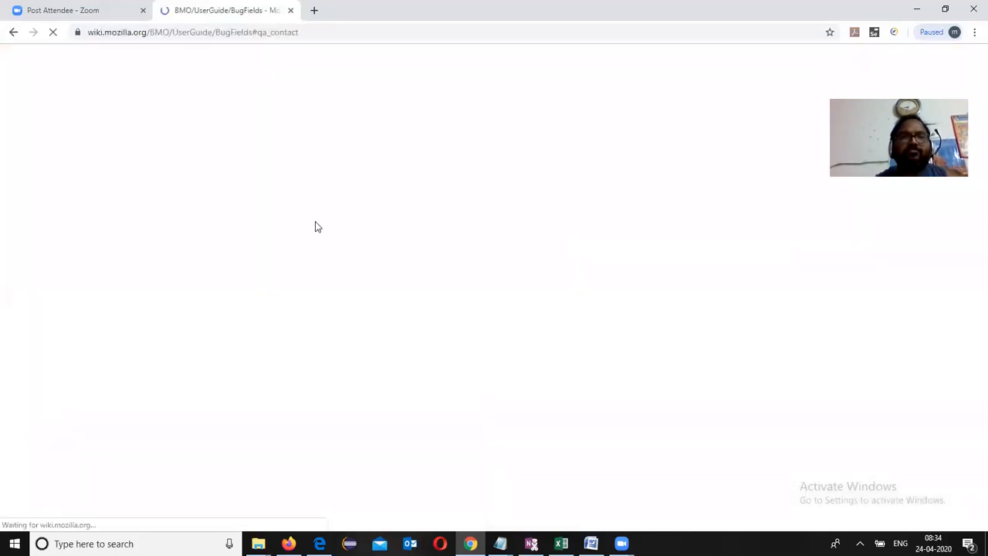
{"action": "left_click", "coordinate": [12, 33]}
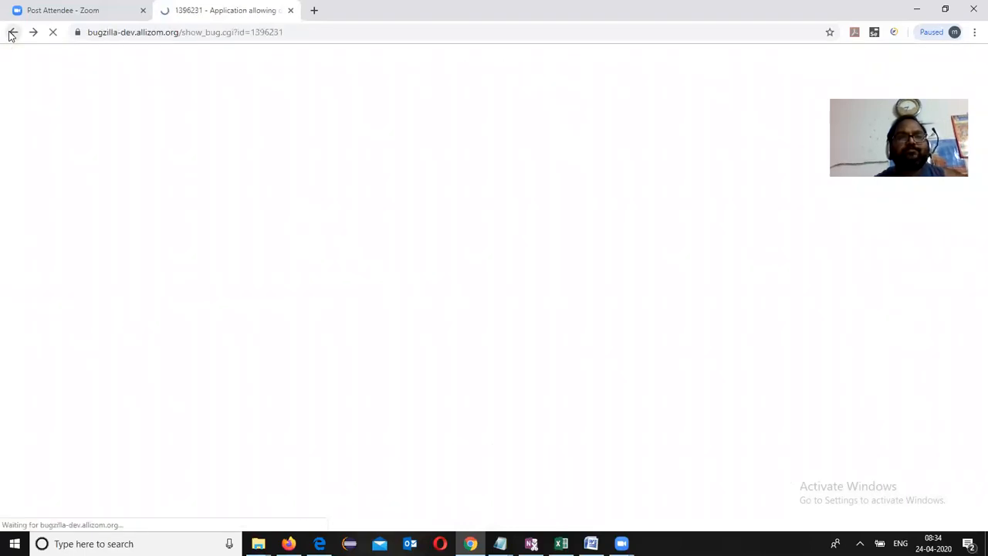
{"action": "left_click_drag", "start_coordinate": [980, 206], "coordinate": [972, 290]}
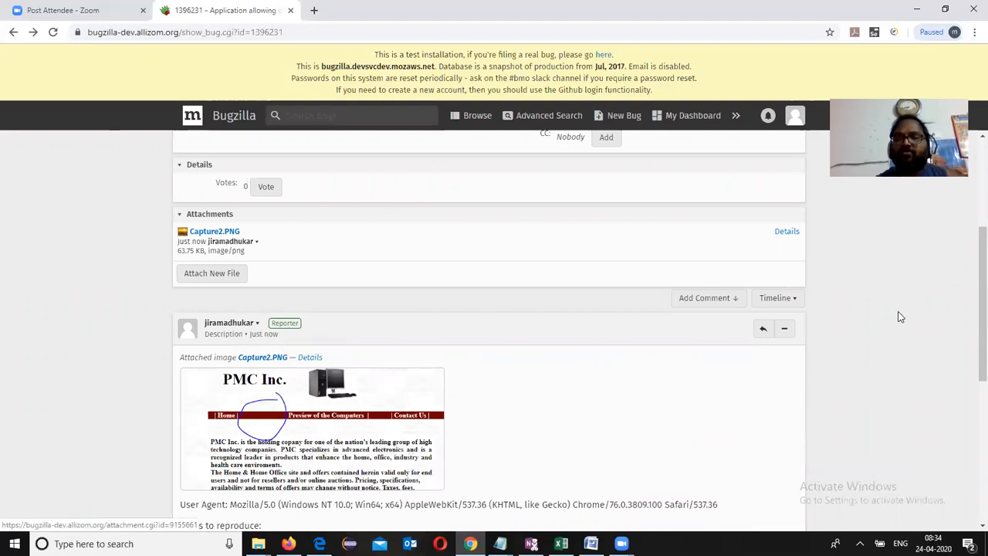
Step: Save the edits to bug 1396231 with Save Changes at the bottom of the form
{"action": "scroll", "coordinate": [971, 309], "scroll_direction": "down", "scroll_amount": 3}
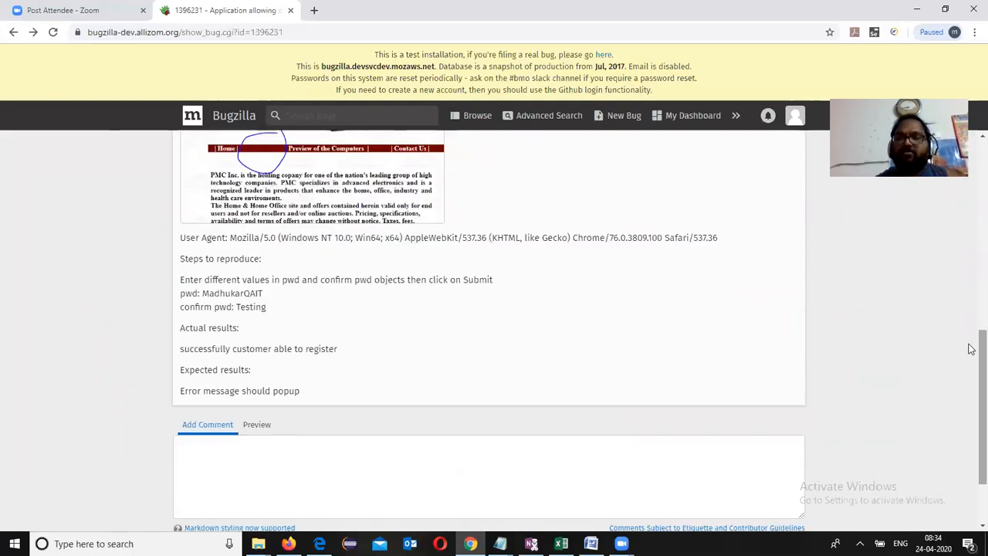
{"action": "scroll", "coordinate": [971, 378], "scroll_direction": "down", "scroll_amount": 1}
{"action": "scroll", "coordinate": [971, 378], "scroll_direction": "down", "scroll_amount": 1}
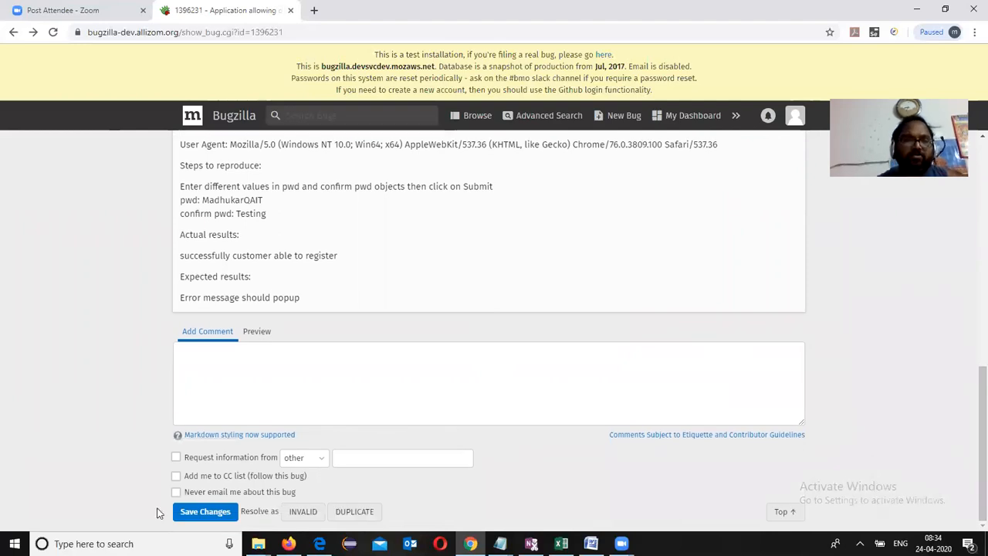
{"action": "left_click", "coordinate": [194, 514]}
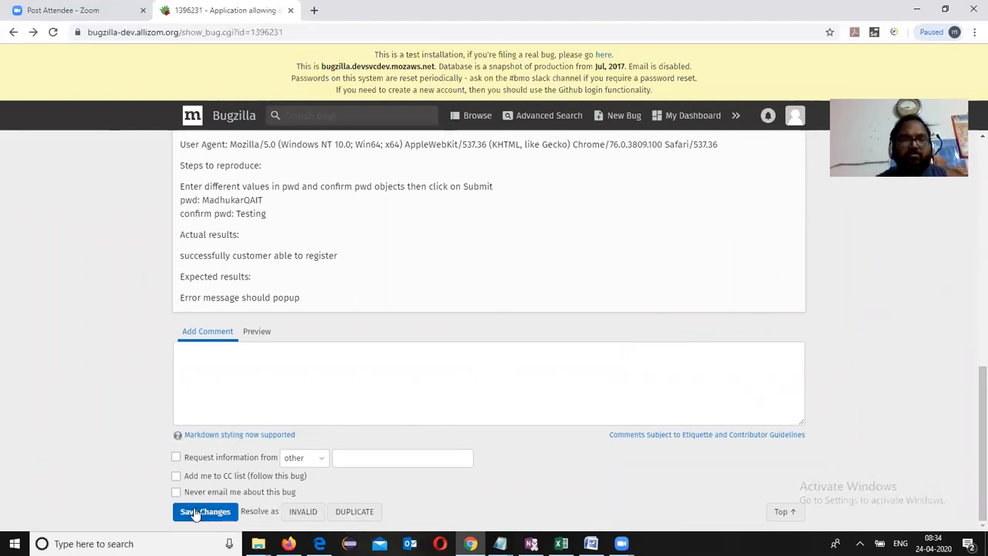
{"action": "left_click", "coordinate": [195, 514]}
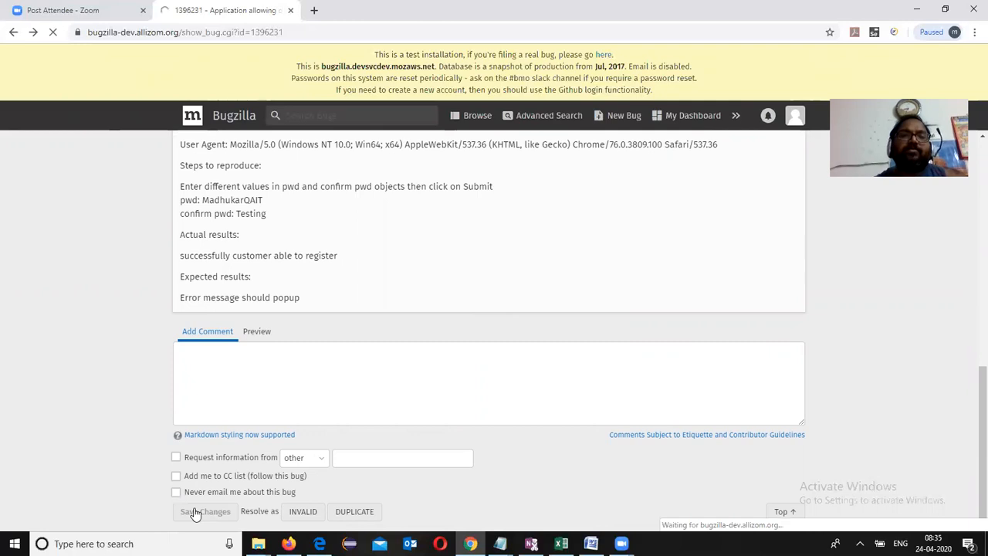